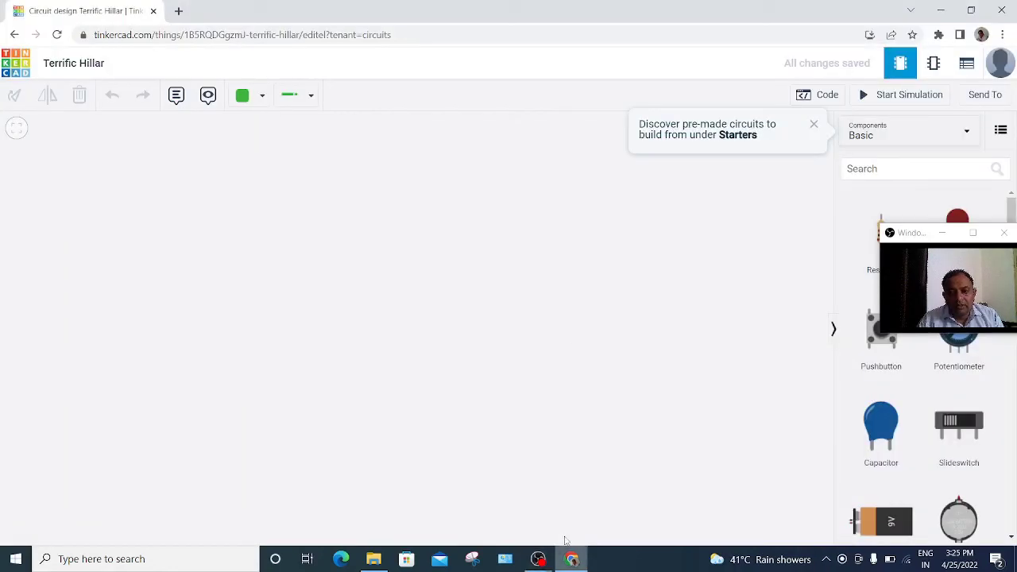
Search for 'b' and place a Breadboard Small on the canvas.
{"action": "left_click", "coordinate": [863, 173]}
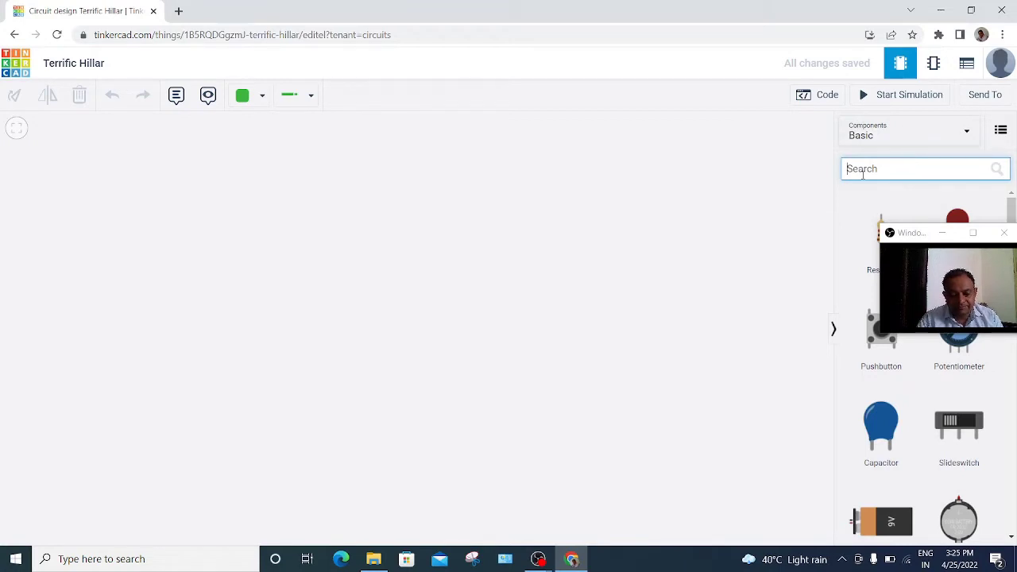
{"action": "type", "text": "bre"}
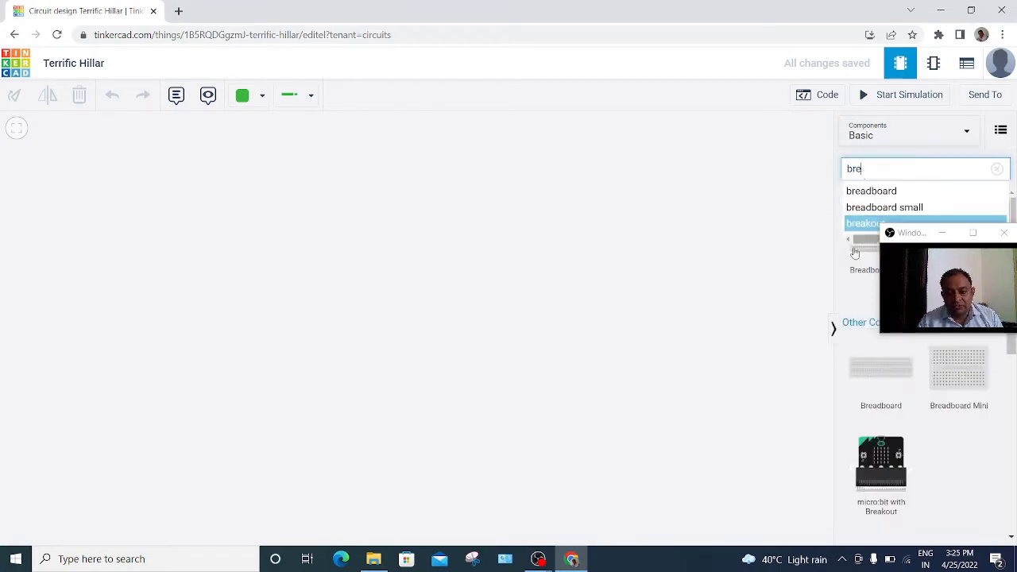
{"action": "left_click_drag", "start_coordinate": [871, 243], "coordinate": [392, 268]}
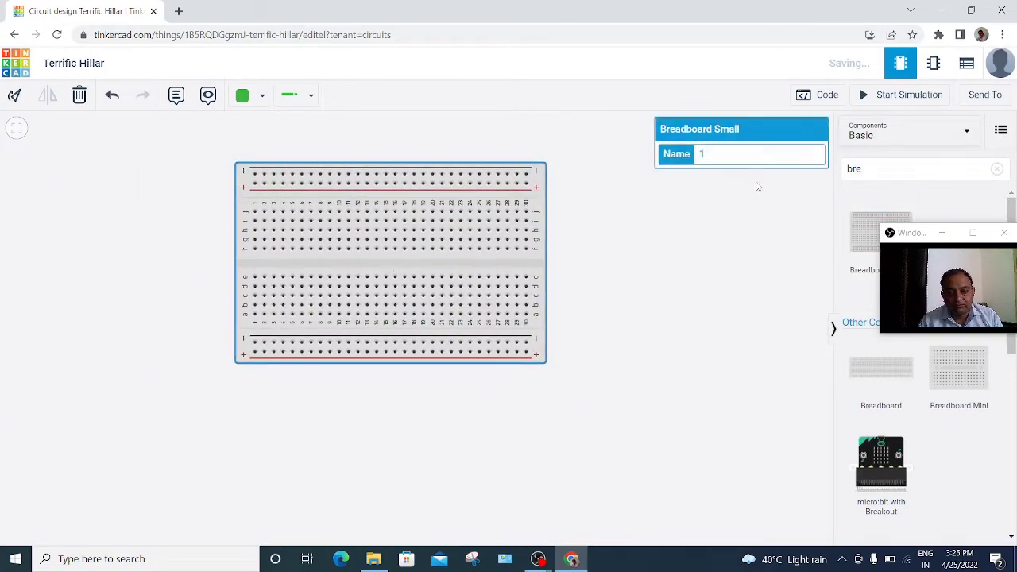
Replace the search with 'ardu' and pick 'arduino' from the suggestions.
{"action": "left_click", "coordinate": [883, 173]}
{"action": "key", "text": "BackSpace"}
{"action": "key", "text": "BackSpace"}
{"action": "key", "text": "BackSpace"}
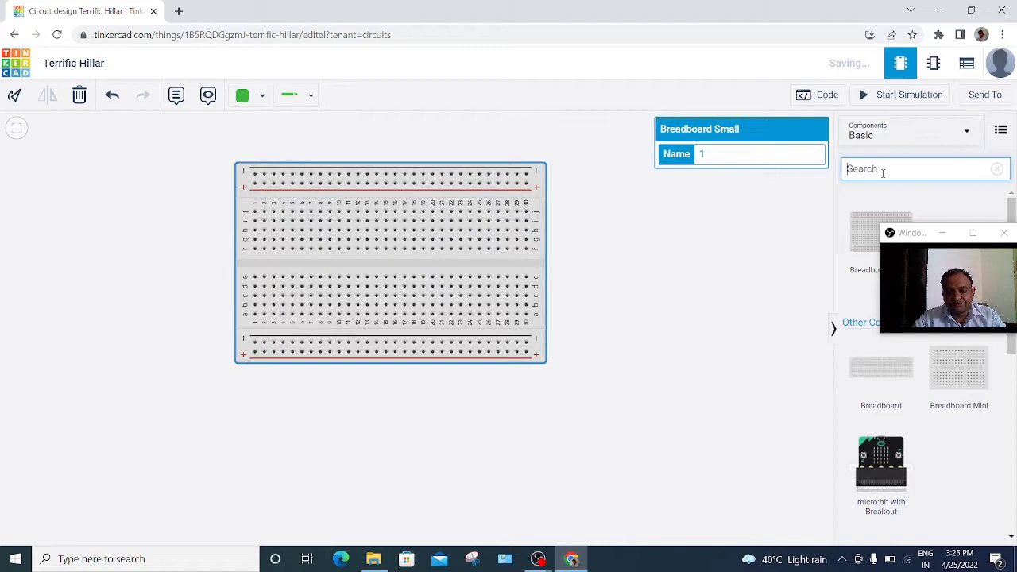
{"action": "type", "text": "ardu"}
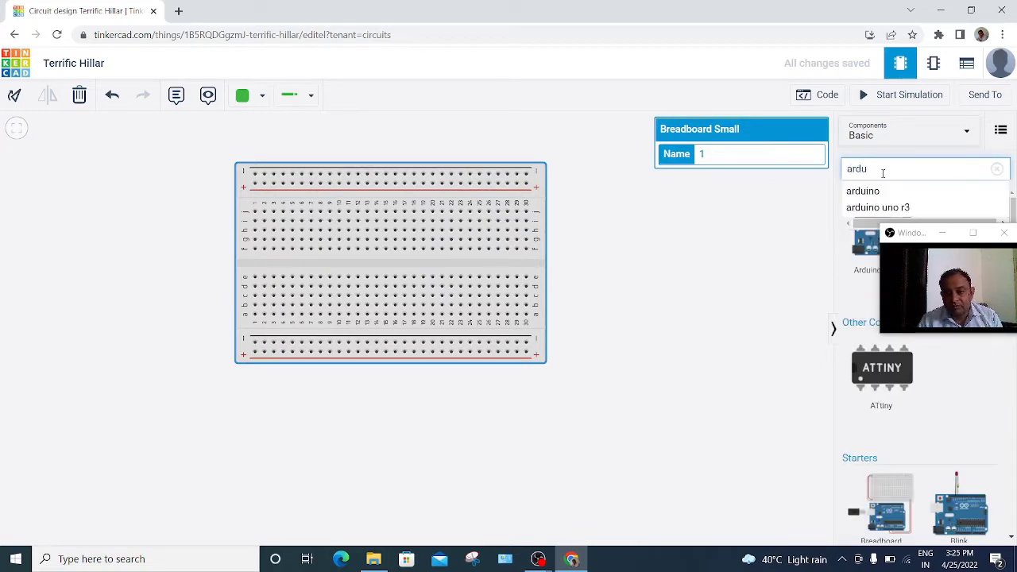
{"action": "left_click", "coordinate": [873, 192]}
Drop an Arduino Uno R3 onto the canvas and align it directly beneath the breadboard.
{"action": "left_click_drag", "start_coordinate": [872, 243], "coordinate": [429, 481]}
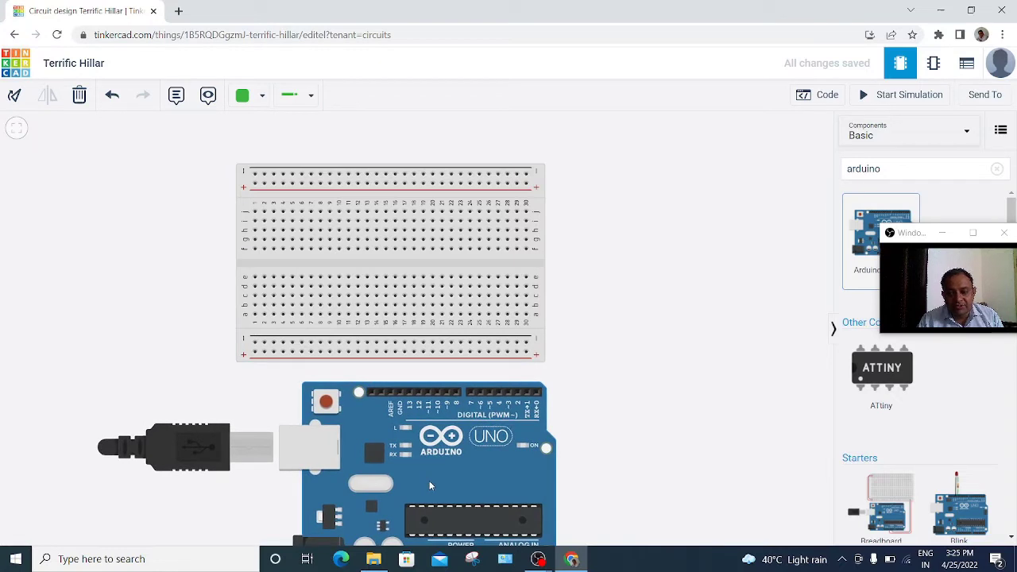
{"action": "left_click_drag", "start_coordinate": [429, 481], "coordinate": [429, 481]}
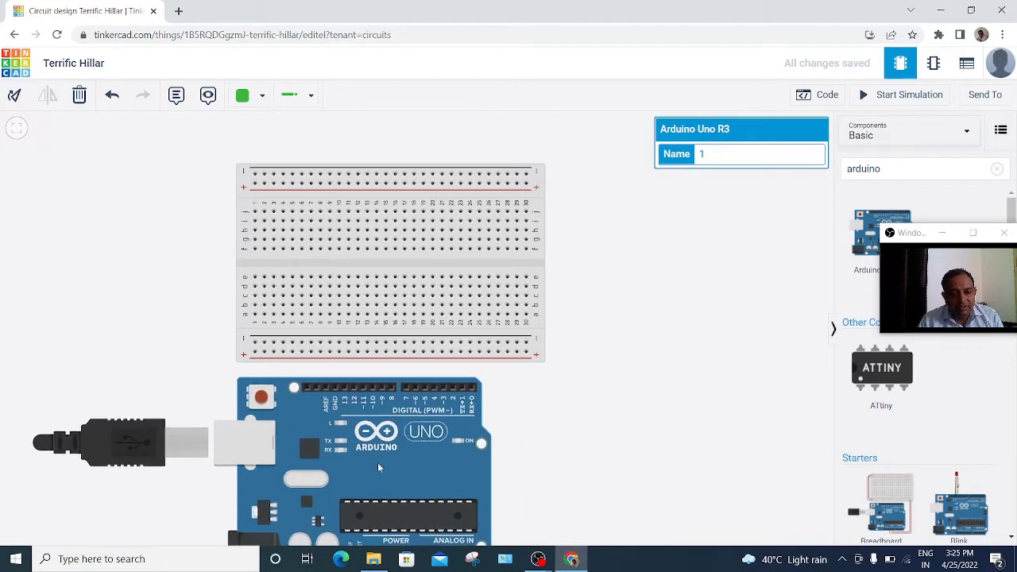
{"action": "left_click_drag", "start_coordinate": [443, 473], "coordinate": [397, 453]}
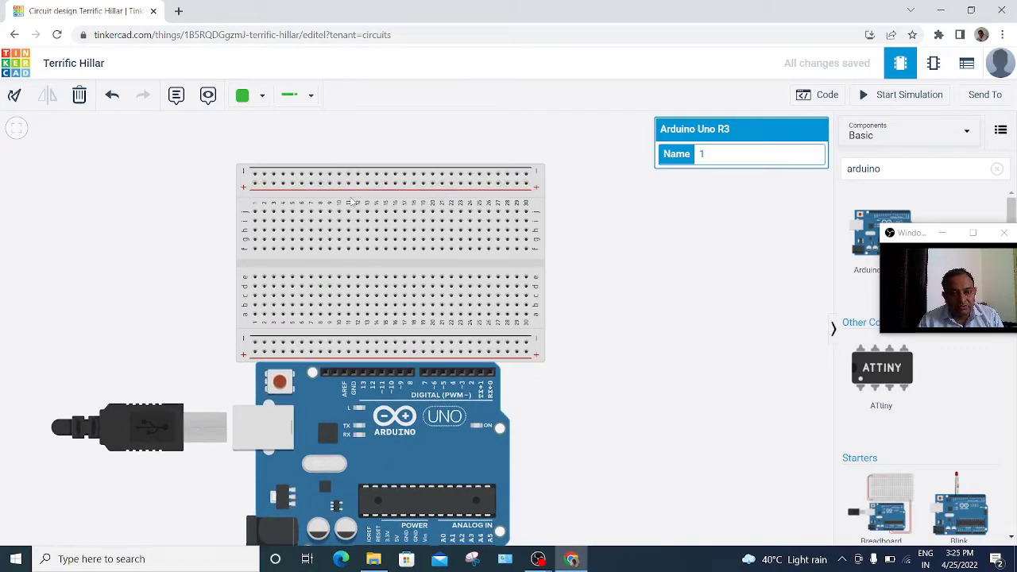
{"action": "left_click_drag", "start_coordinate": [351, 204], "coordinate": [396, 160]}
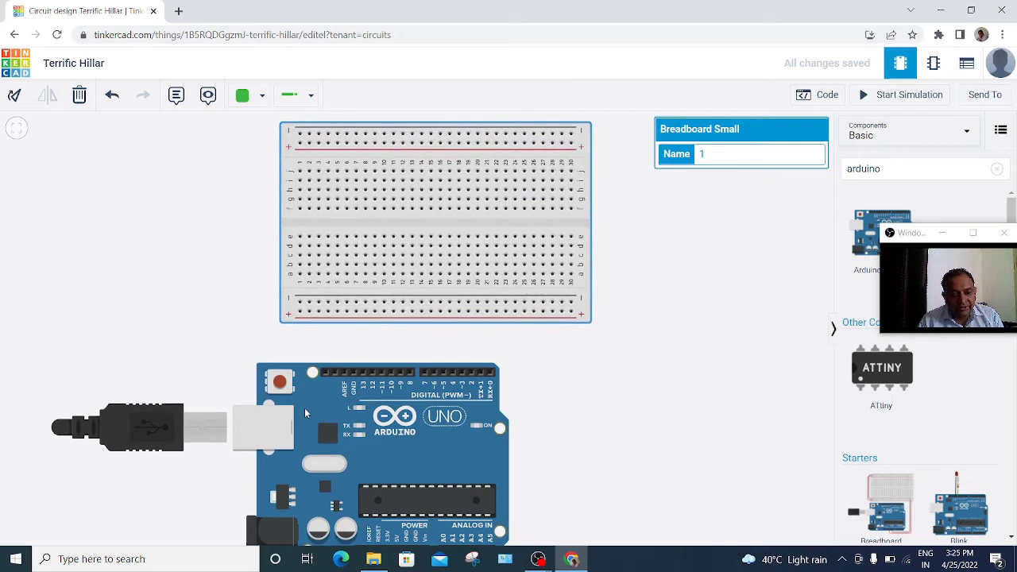
{"action": "left_click_drag", "start_coordinate": [305, 407], "coordinate": [335, 381]}
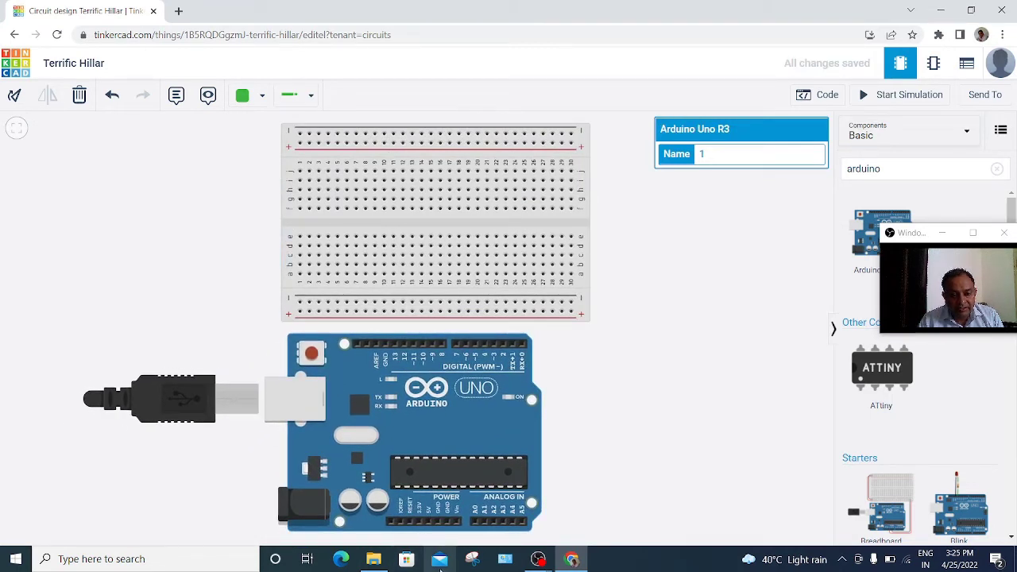
Route a red wire from the Arduino's 5V pin to the breadboard's lower power rail.
{"action": "left_click", "coordinate": [429, 526]}
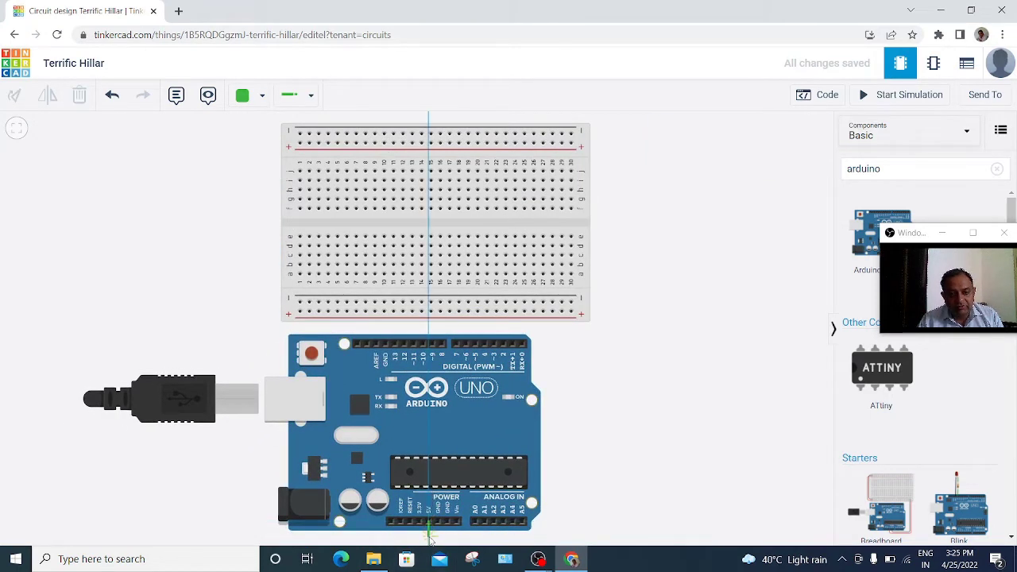
{"action": "left_click", "coordinate": [244, 528]}
{"action": "left_click", "coordinate": [246, 315]}
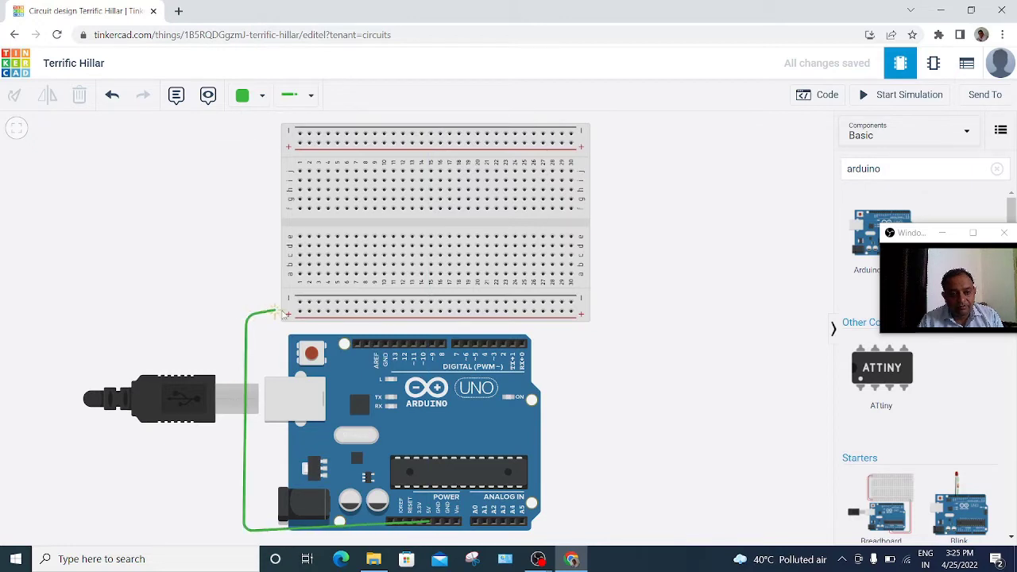
{"action": "left_click", "coordinate": [300, 313]}
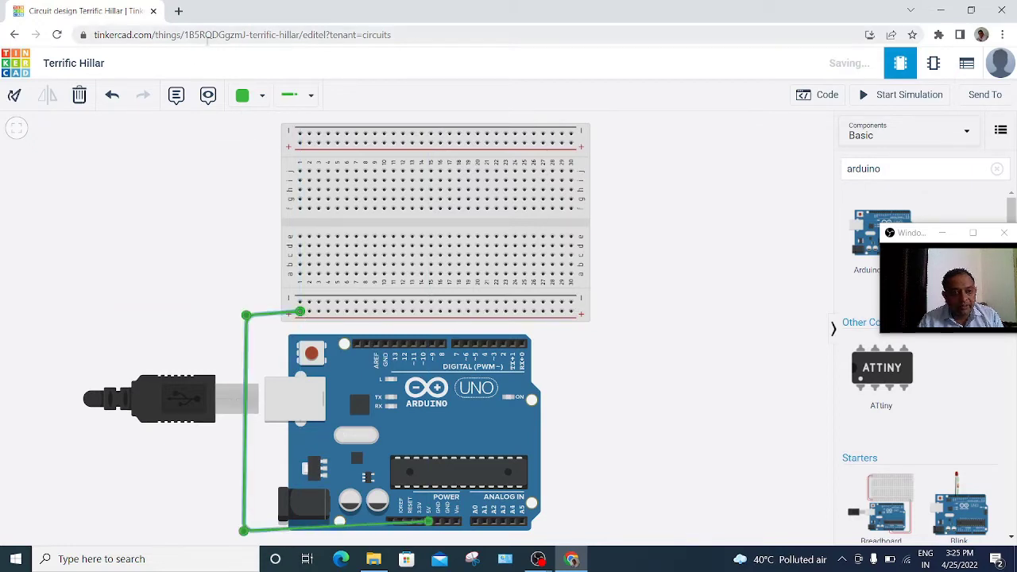
{"action": "left_click", "coordinate": [243, 96]}
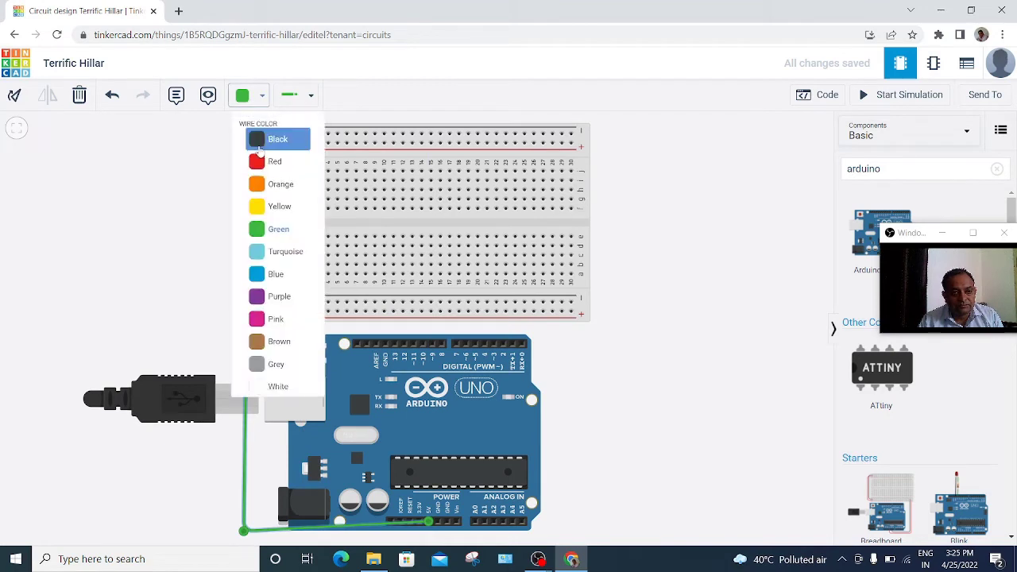
{"action": "left_click", "coordinate": [266, 159]}
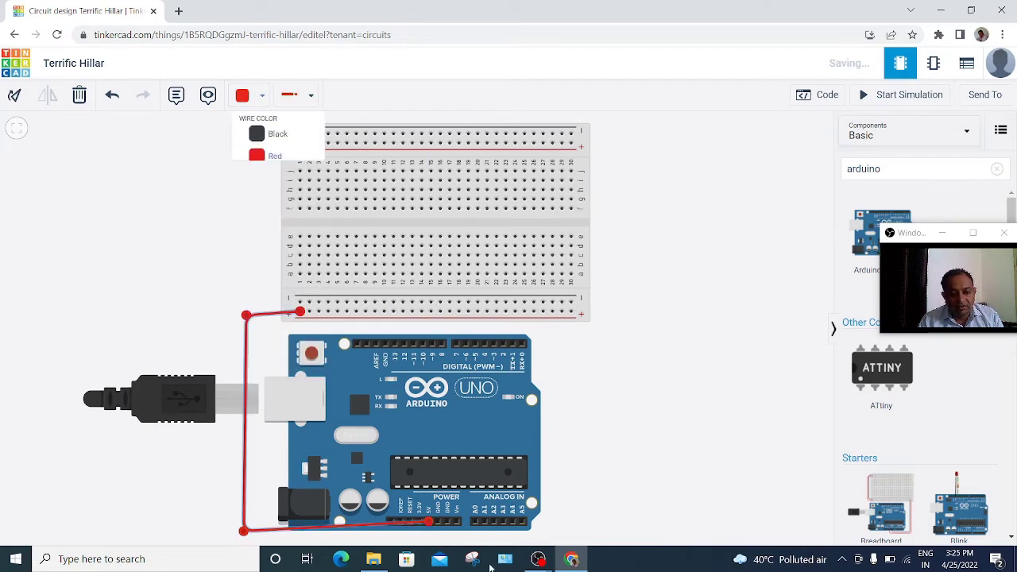
Route a black wire from the Arduino's GND pin to the other end of the rail.
{"action": "left_click", "coordinate": [440, 522]}
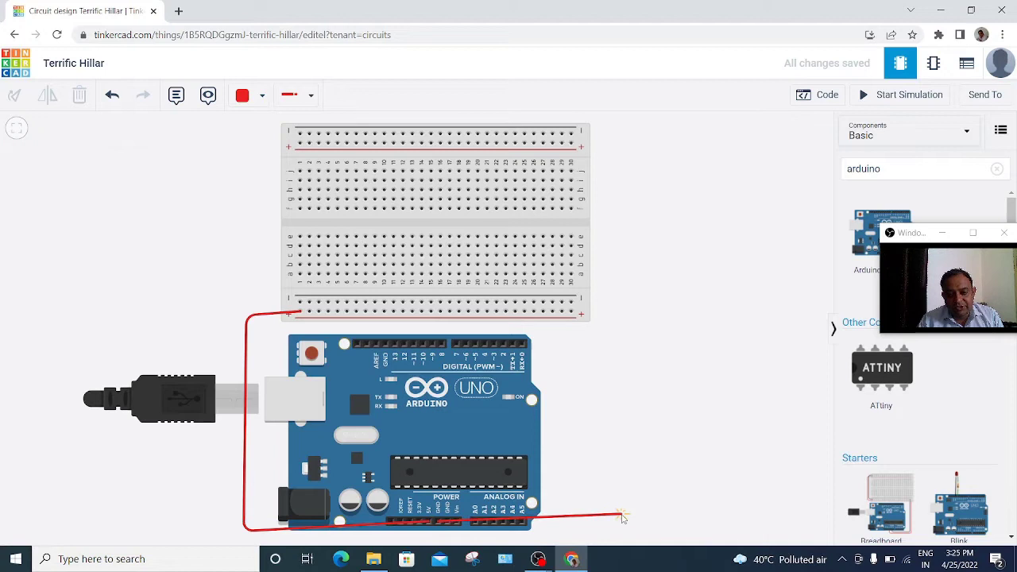
{"action": "left_click", "coordinate": [596, 537]}
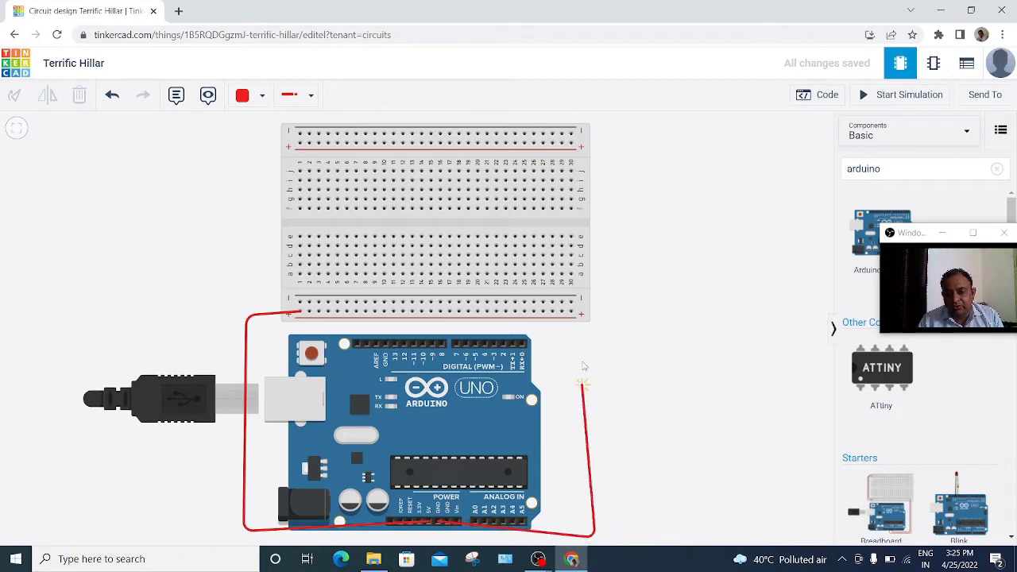
{"action": "left_click", "coordinate": [606, 299]}
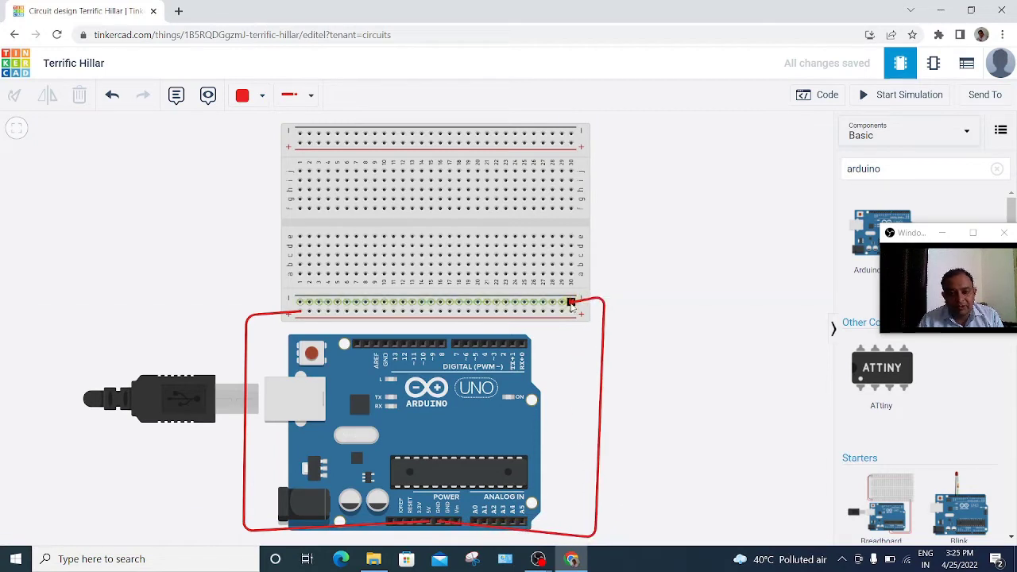
{"action": "left_click", "coordinate": [571, 303]}
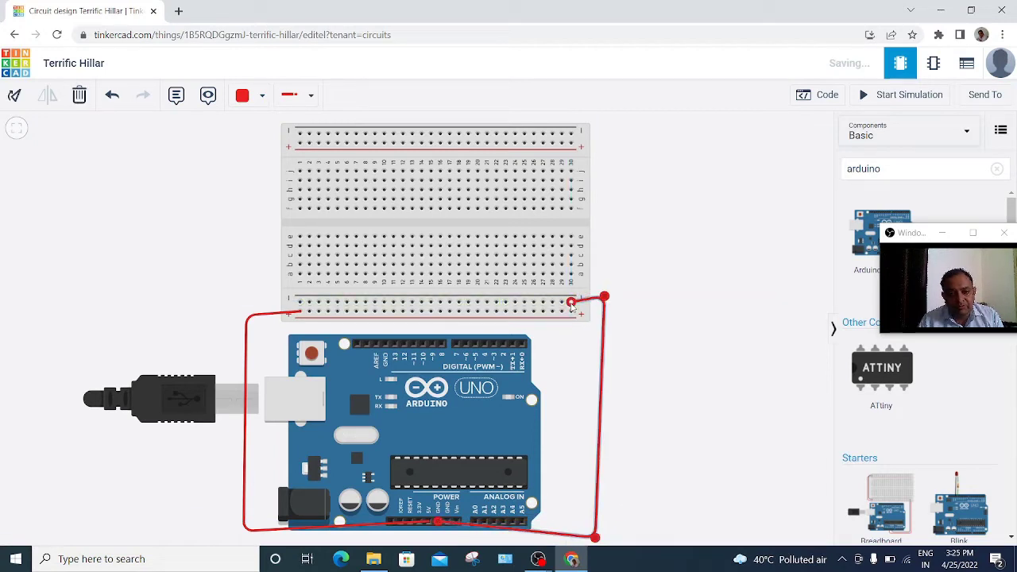
{"action": "left_click", "coordinate": [253, 100]}
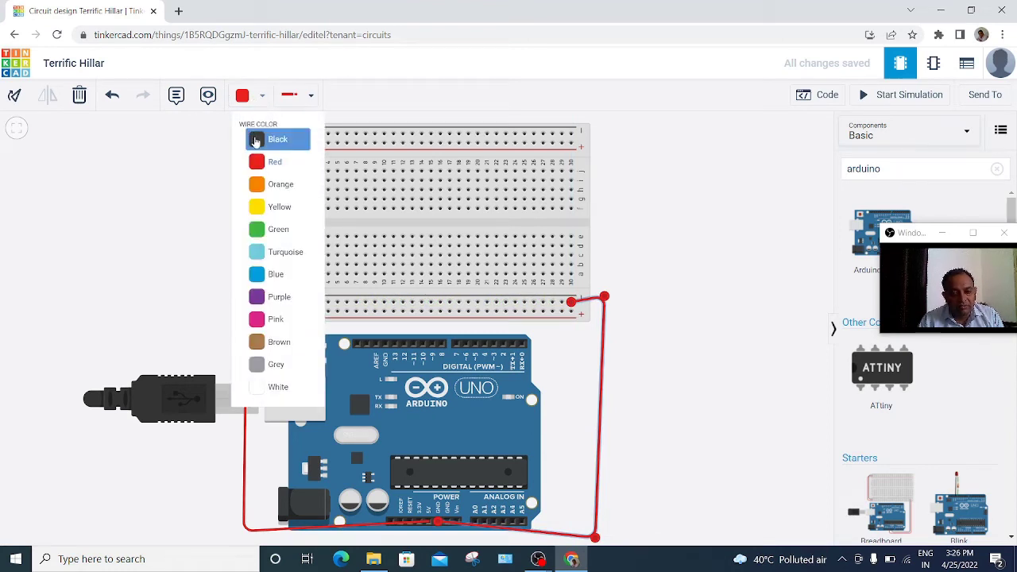
{"action": "left_click", "coordinate": [256, 141]}
{"action": "left_click", "coordinate": [716, 217]}
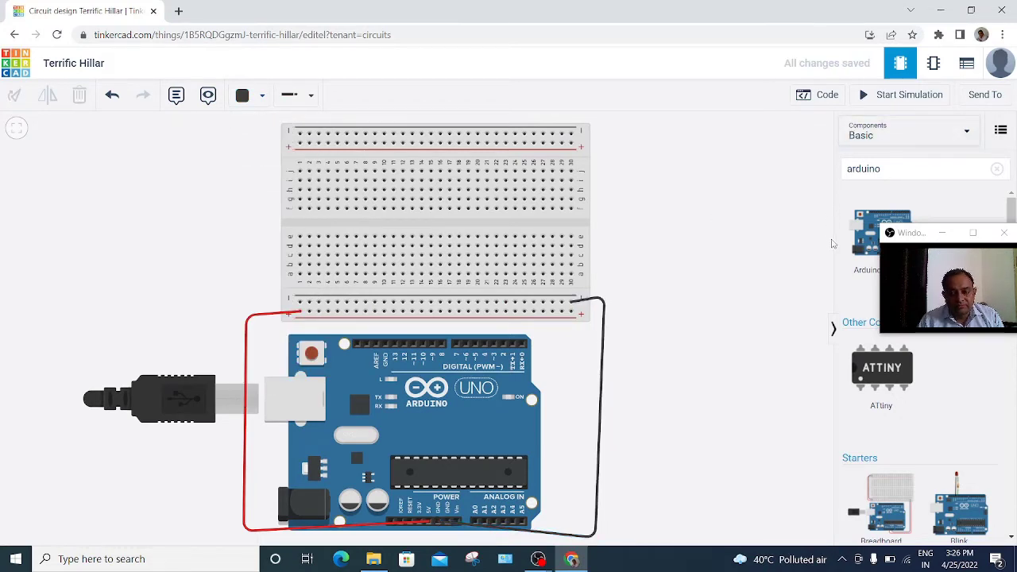
{"action": "left_click", "coordinate": [895, 173]}
Search 'ultr' and plug the Ultrasonic Distance Sensor into the breadboard's middle.
{"action": "key", "text": "BackSpace"}
{"action": "key", "text": "BackSpace"}
{"action": "key", "text": "BackSpace"}
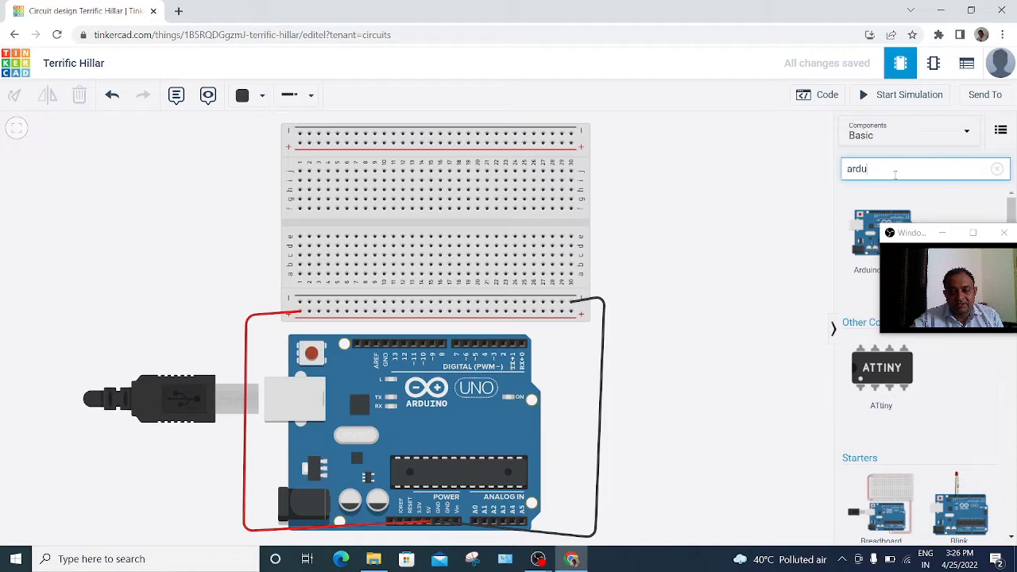
{"action": "key", "text": "BackSpace"}
{"action": "key", "text": "BackSpace"}
{"action": "key", "text": "BackSpace"}
{"action": "key", "text": "BackSpace"}
{"action": "type", "text": "u"}
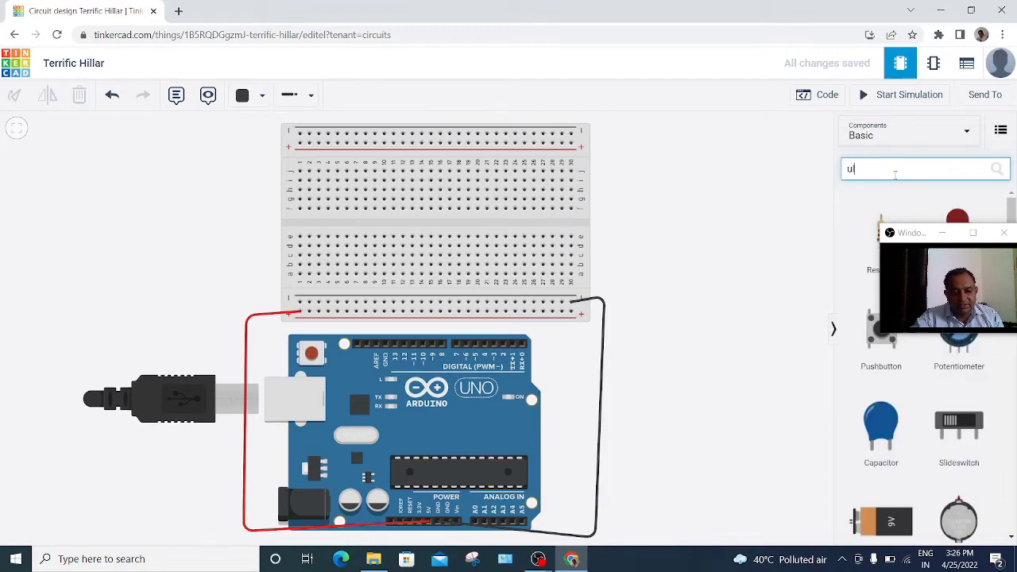
{"action": "type", "text": "ltr"}
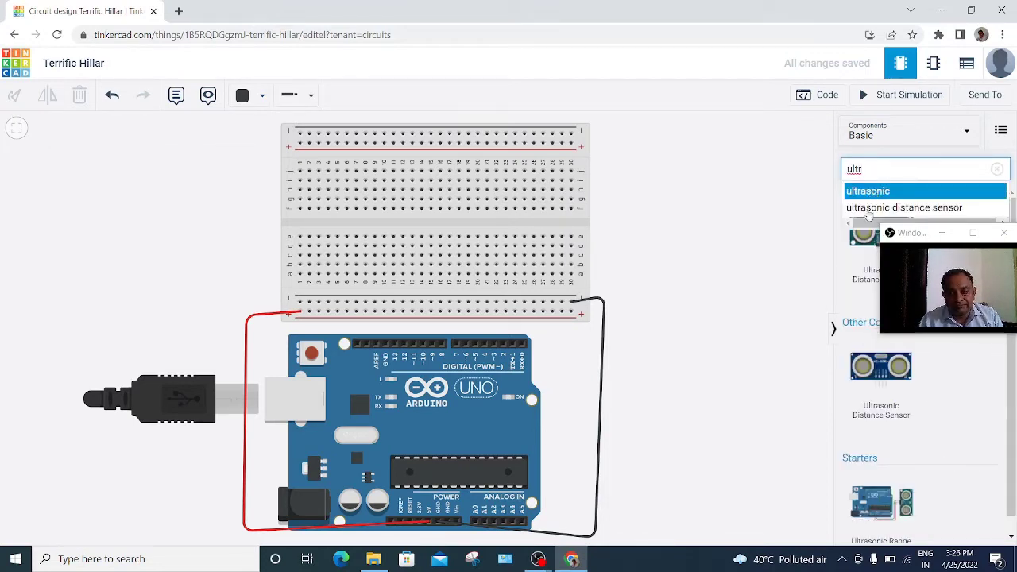
{"action": "left_click_drag", "start_coordinate": [853, 390], "coordinate": [421, 198]}
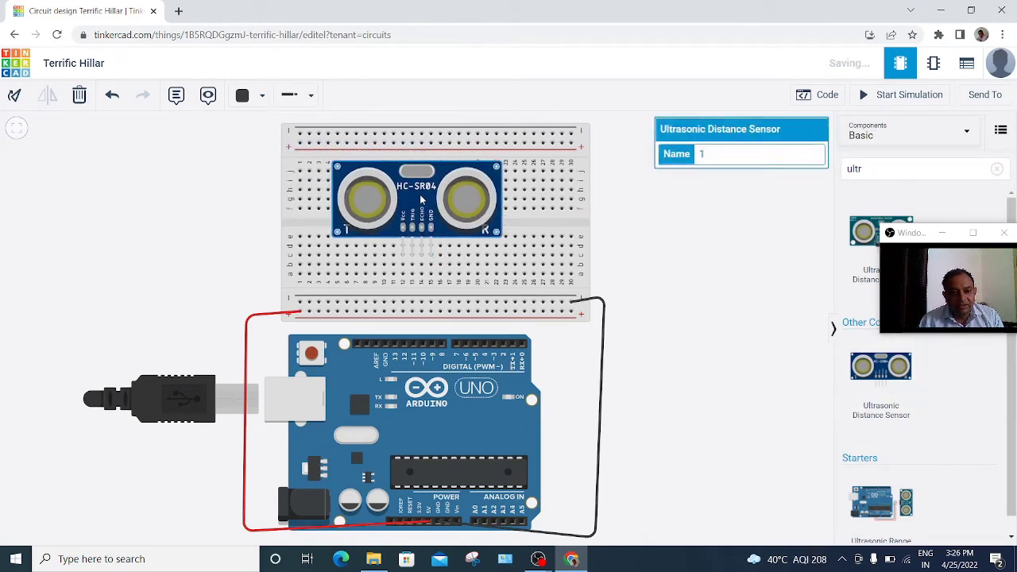
Wire the sensor's power to the bottom rail in red and its ground in black.
{"action": "left_click", "coordinate": [403, 266]}
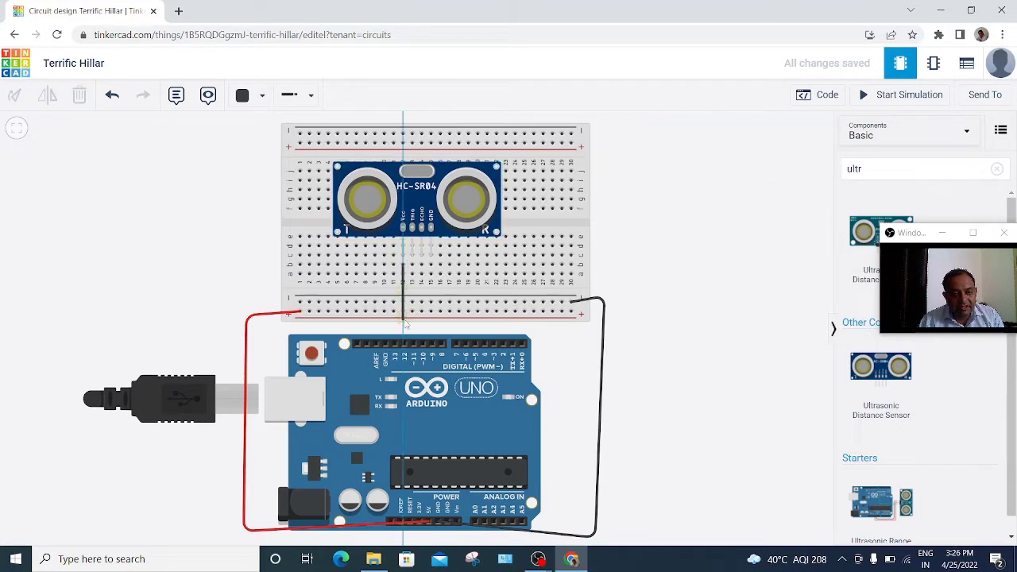
{"action": "left_click", "coordinate": [403, 311]}
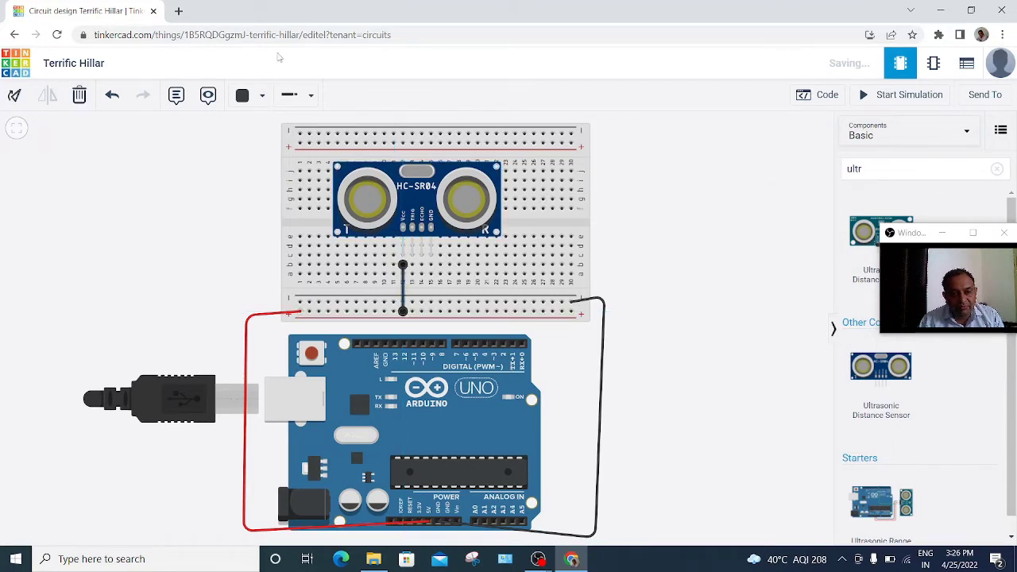
{"action": "left_click", "coordinate": [247, 95]}
{"action": "left_click", "coordinate": [268, 162]}
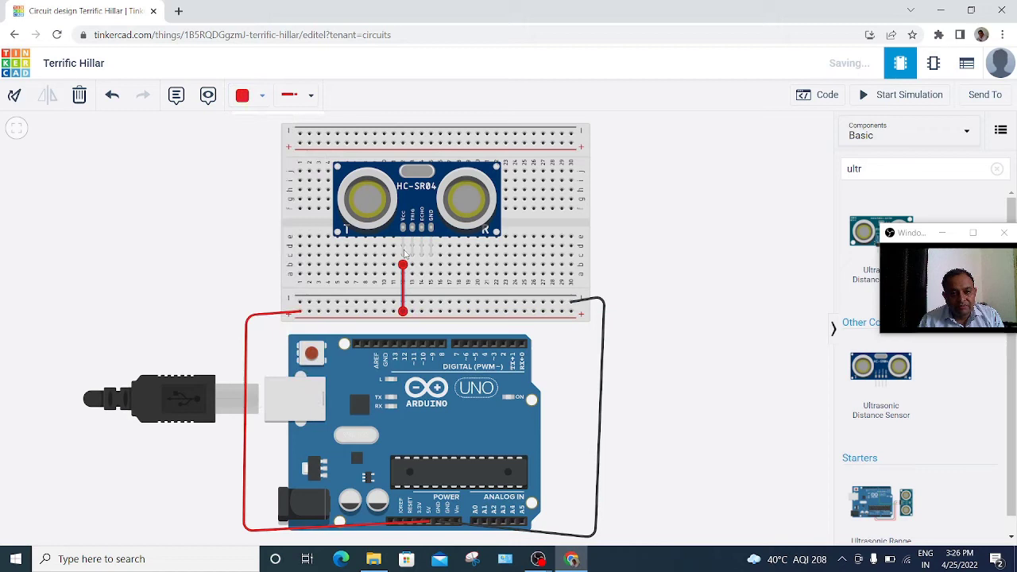
{"action": "left_click", "coordinate": [431, 274]}
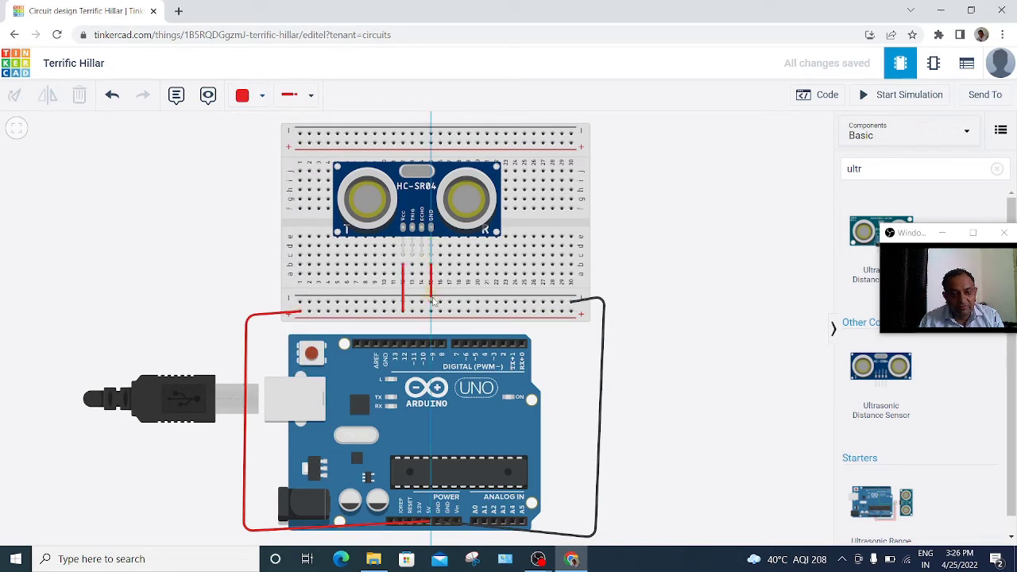
{"action": "left_click", "coordinate": [431, 302]}
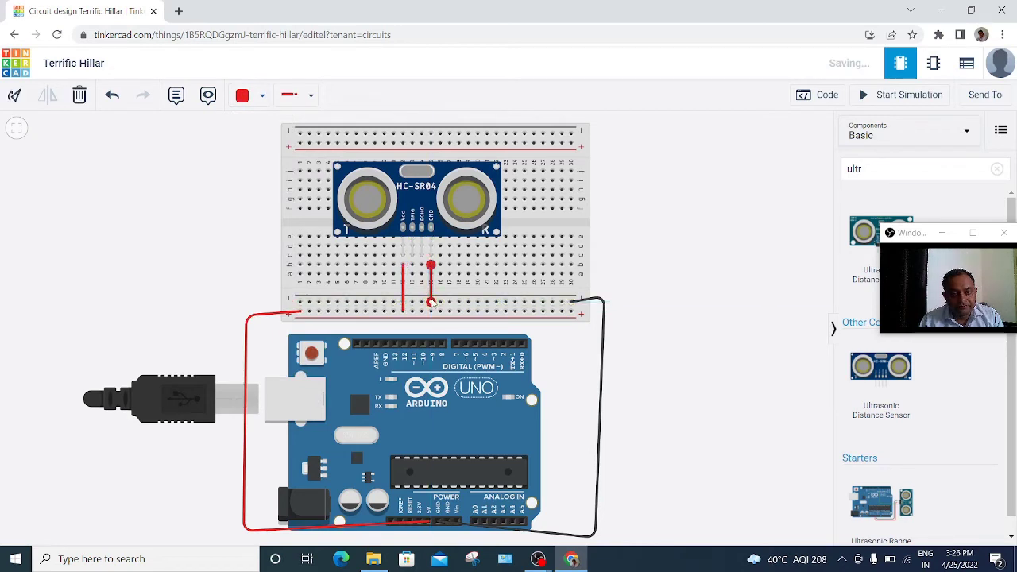
{"action": "left_click", "coordinate": [246, 95]}
{"action": "left_click", "coordinate": [275, 141]}
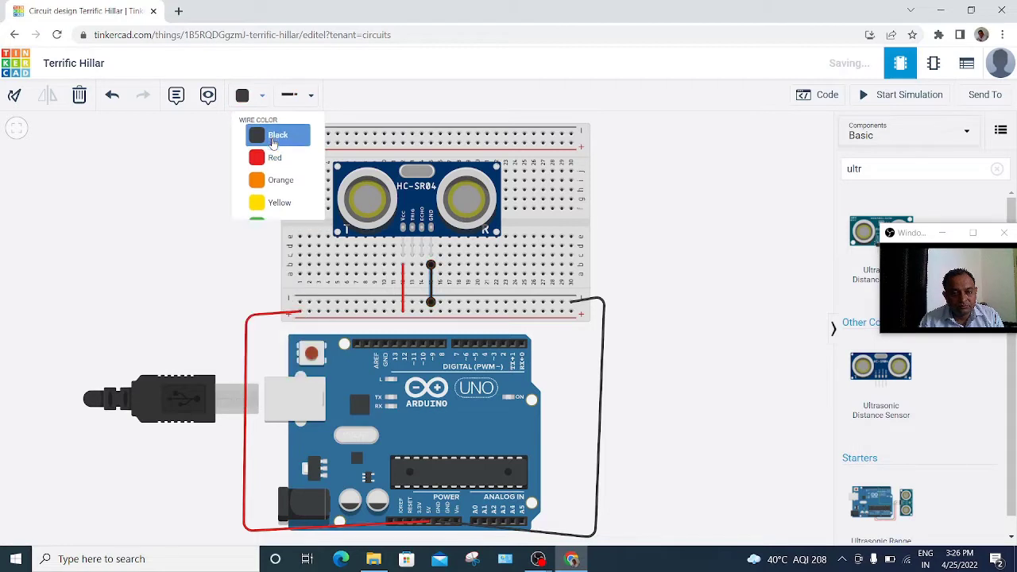
Wire the sensor's trigger to D11 in orange and its echo to D10 in yellow.
{"action": "left_click", "coordinate": [412, 265]}
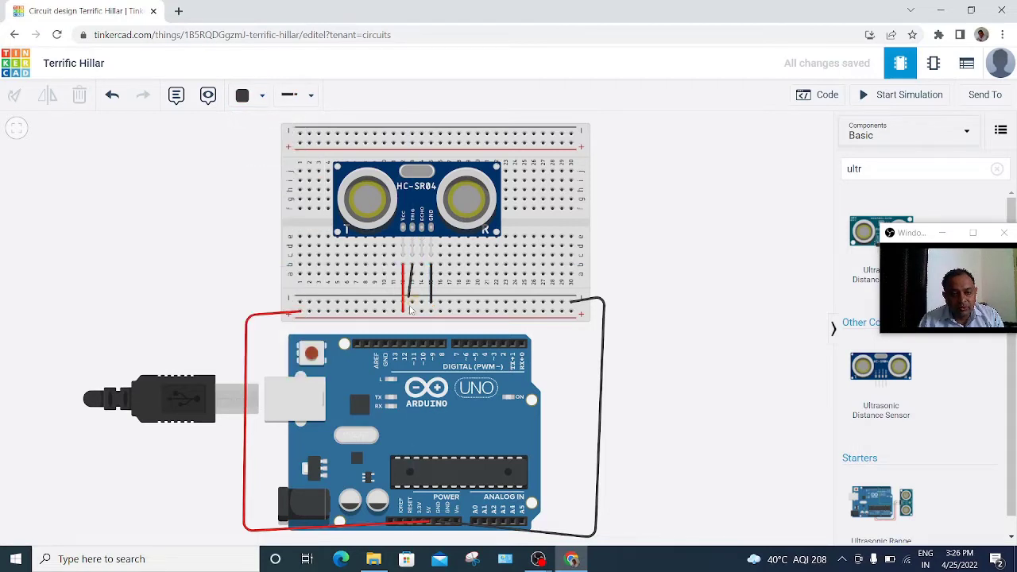
{"action": "left_click", "coordinate": [414, 345]}
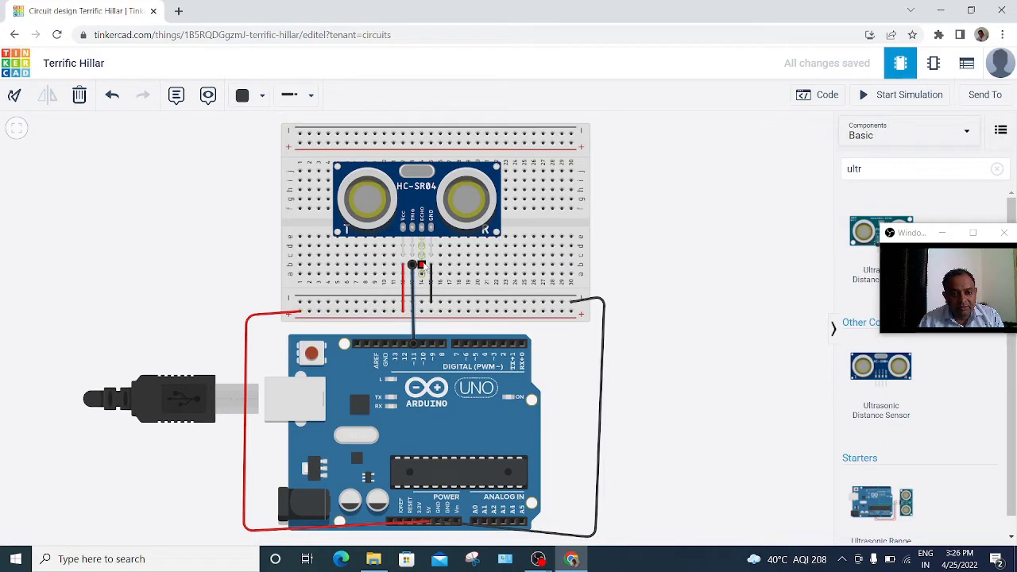
{"action": "left_click", "coordinate": [422, 265]}
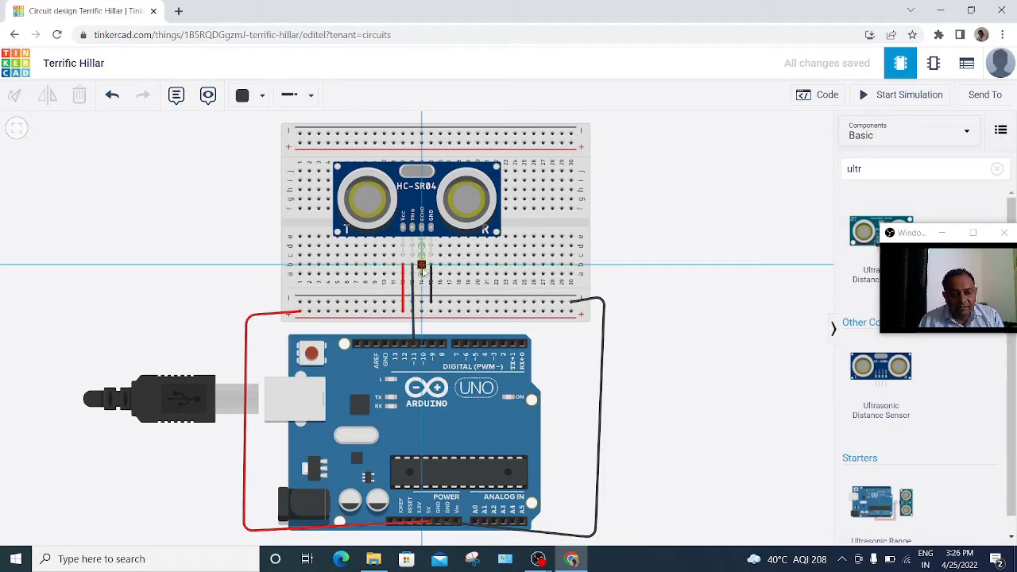
{"action": "left_click", "coordinate": [425, 348]}
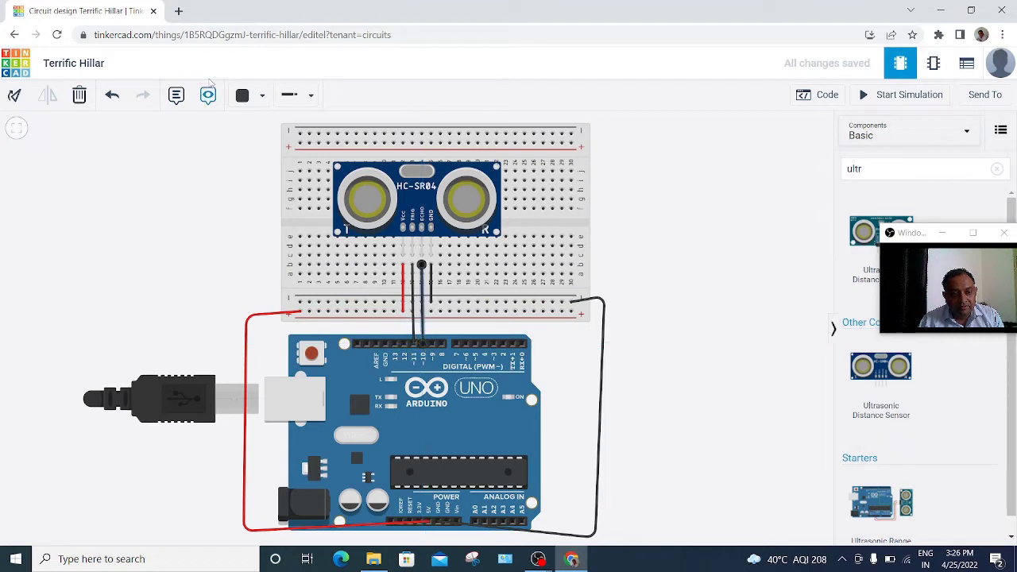
{"action": "left_click", "coordinate": [246, 100]}
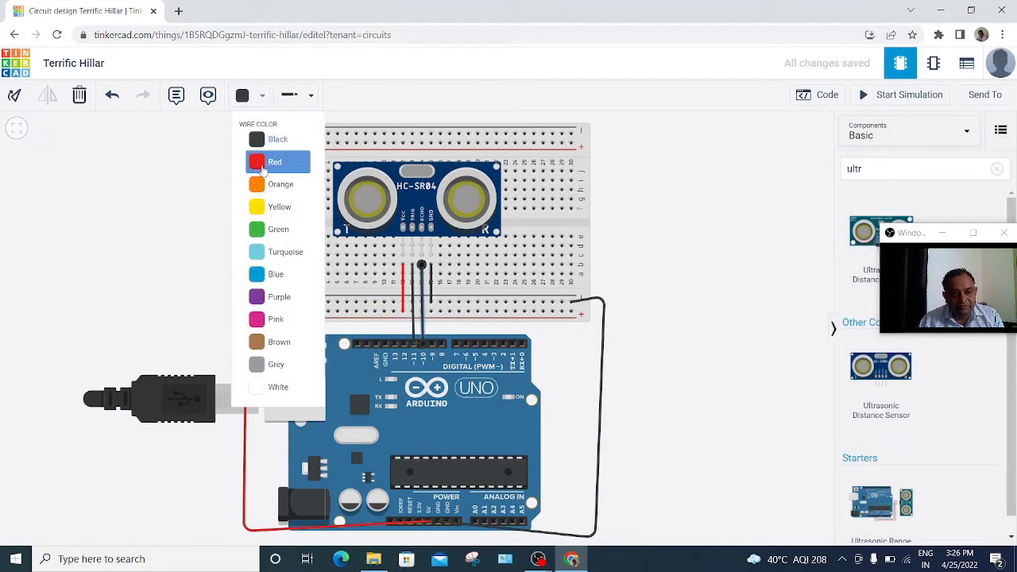
{"action": "left_click", "coordinate": [271, 207]}
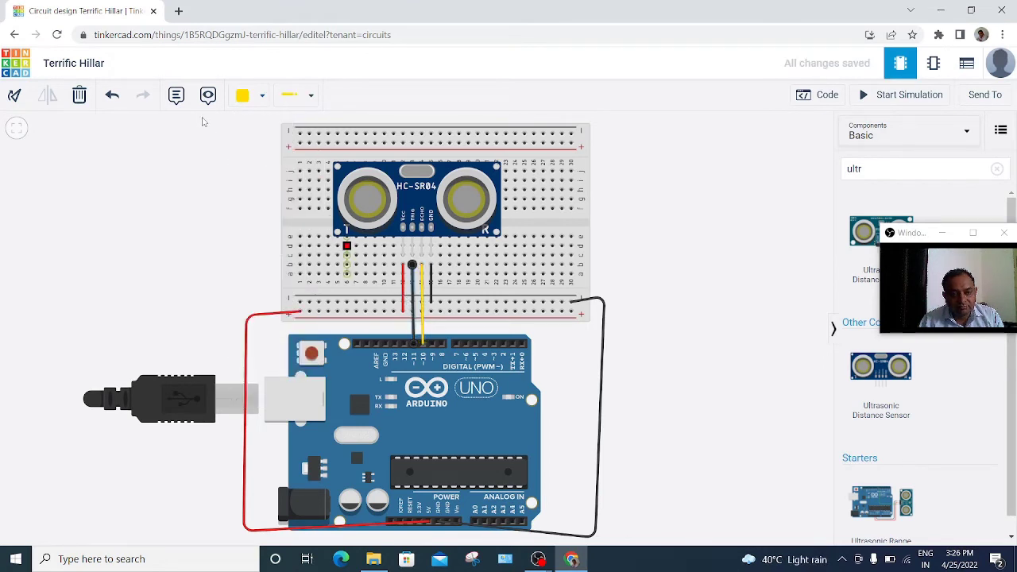
{"action": "left_click", "coordinate": [245, 96]}
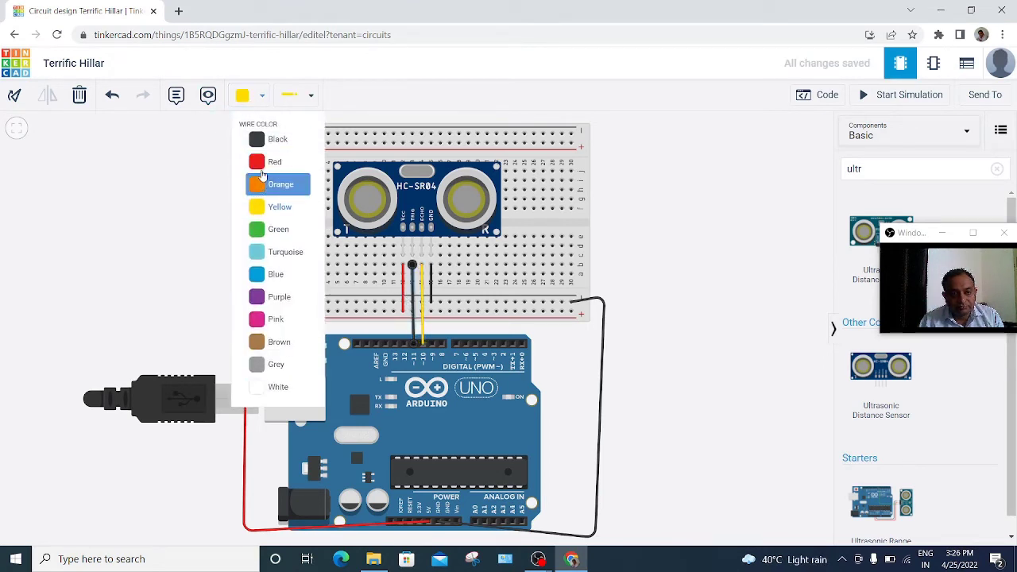
{"action": "left_click", "coordinate": [264, 185]}
{"action": "left_click", "coordinate": [712, 320]}
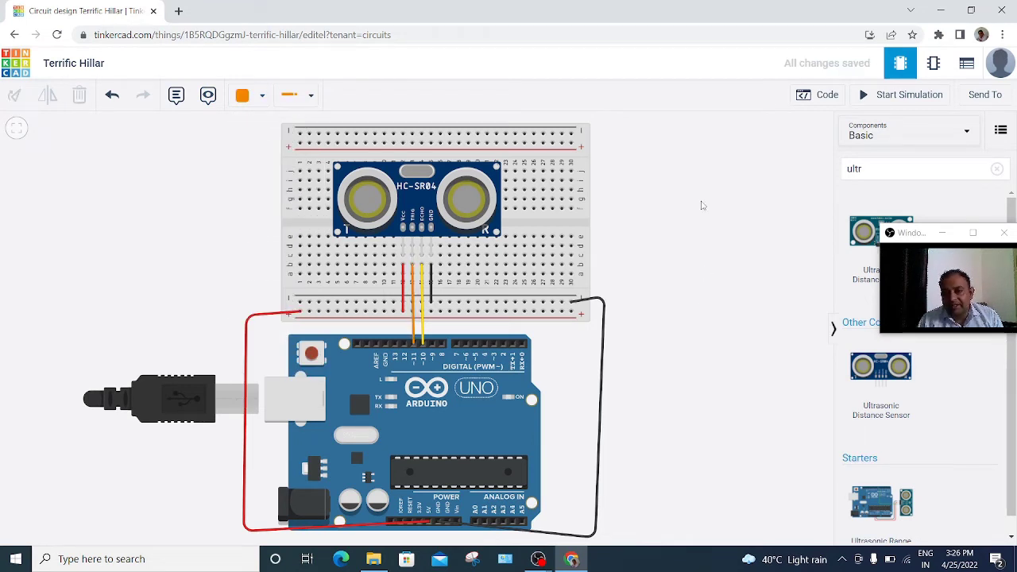
Trash the default code blocks, create variable US, and add a 'set US to 0' block.
{"action": "left_click", "coordinate": [821, 96]}
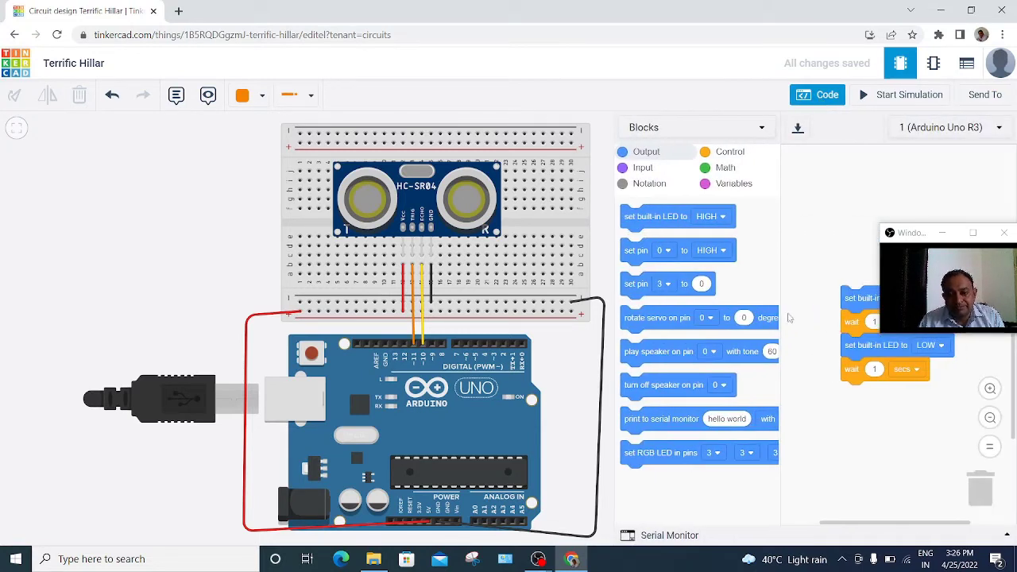
{"action": "left_click_drag", "start_coordinate": [854, 298], "coordinate": [984, 493]}
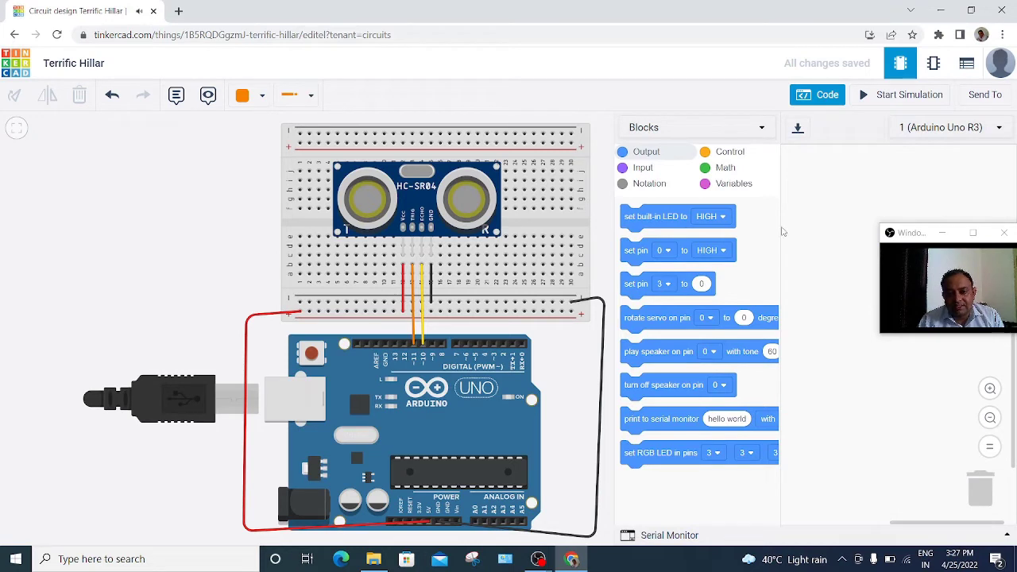
{"action": "left_click", "coordinate": [744, 154]}
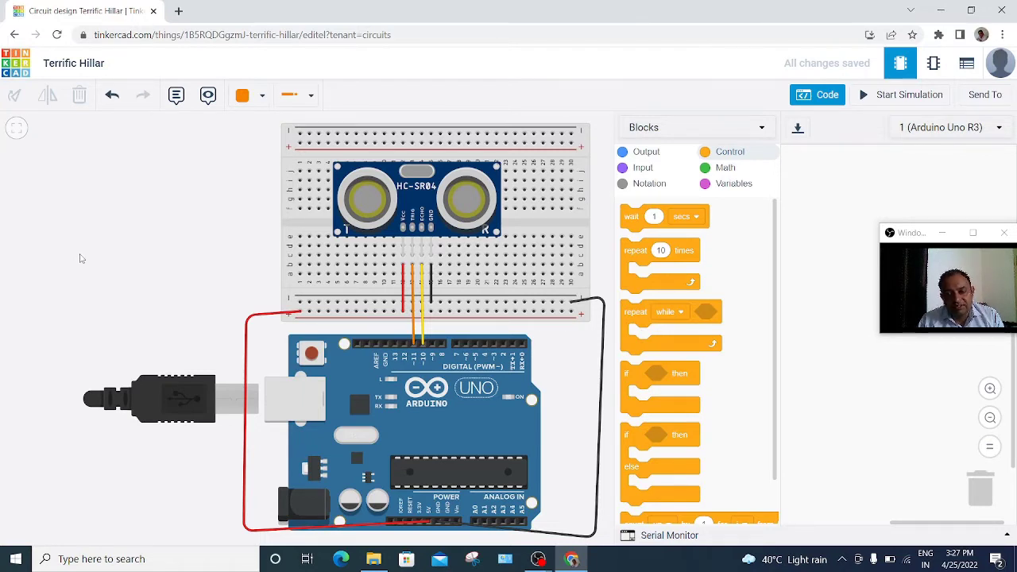
{"action": "left_click", "coordinate": [723, 183]}
{"action": "left_click", "coordinate": [671, 217]}
{"action": "type", "text": "US"}
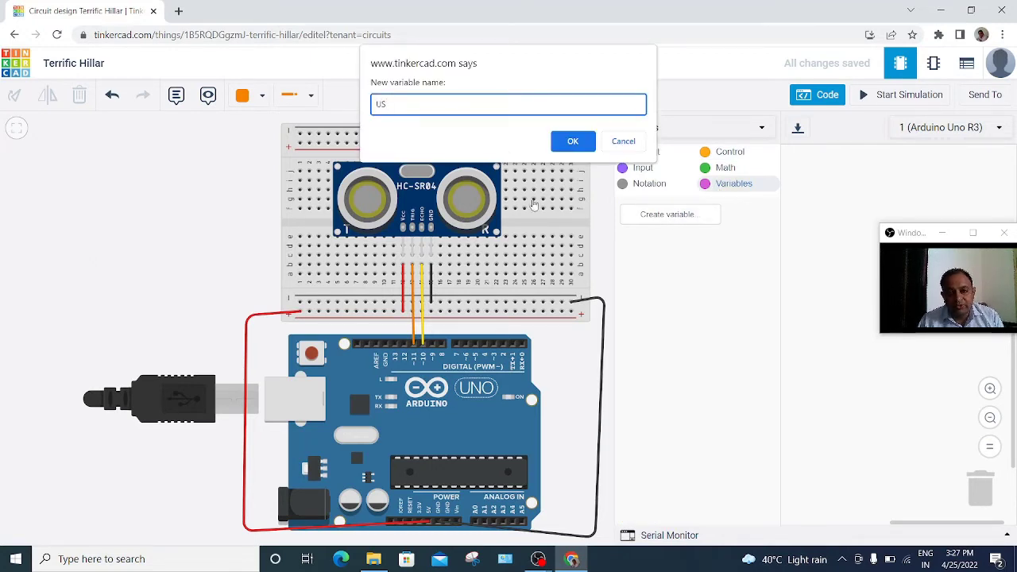
{"action": "left_click", "coordinate": [578, 140]}
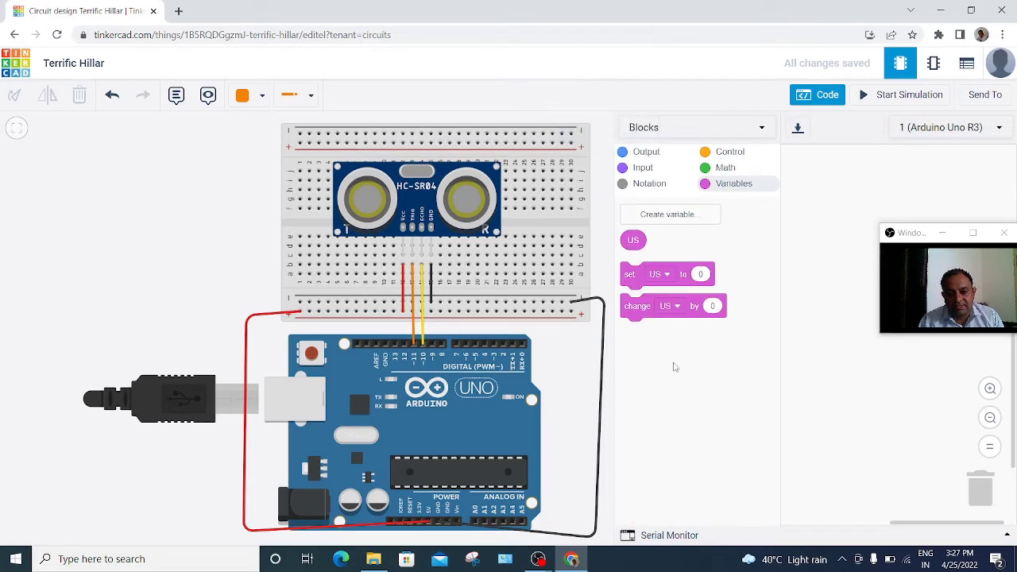
{"action": "left_click_drag", "start_coordinate": [636, 279], "coordinate": [810, 217]}
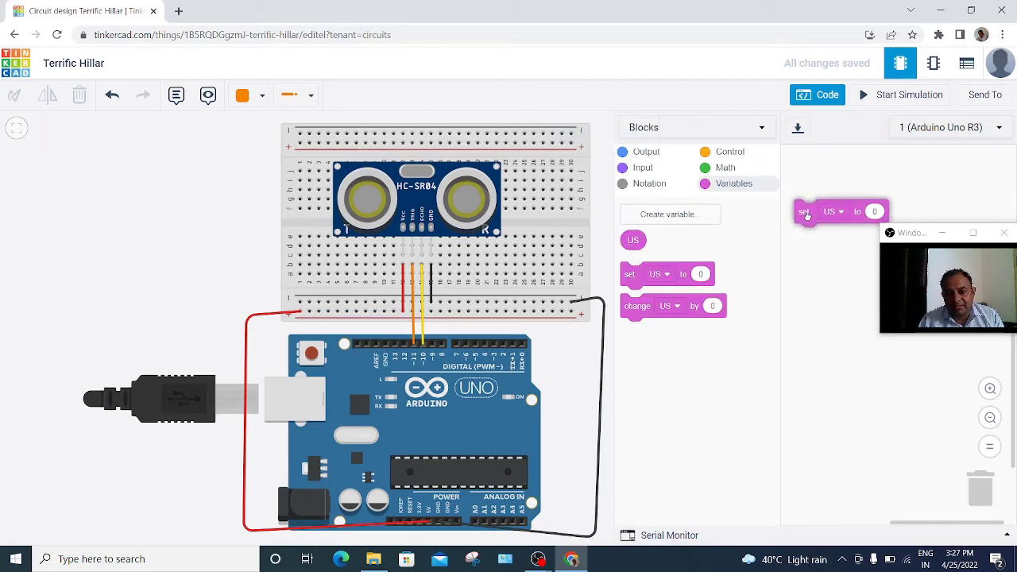
Set US to an ultrasonic distance reading with trigger pin 11 and echo pin 10.
{"action": "left_click", "coordinate": [642, 168]}
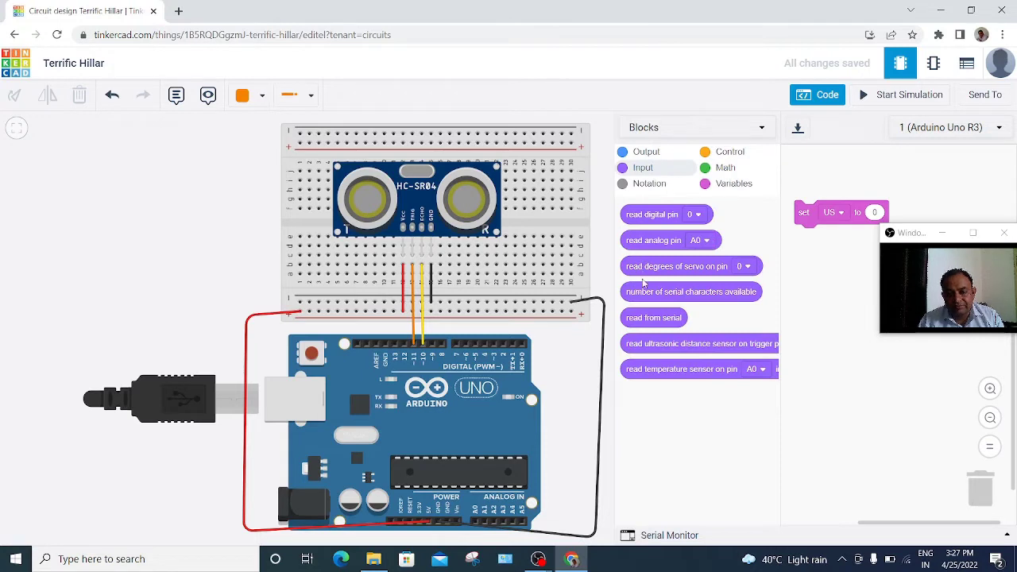
{"action": "left_click_drag", "start_coordinate": [632, 345], "coordinate": [875, 207]}
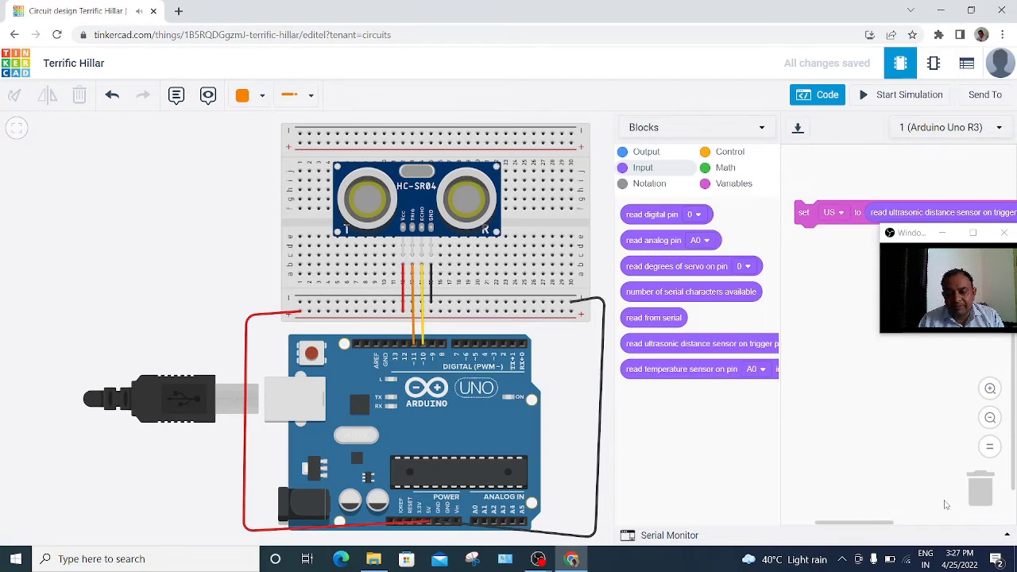
{"action": "mouse_move", "coordinate": [868, 525]}
{"action": "left_mouse_down"}
{"action": "mouse_move", "coordinate": [944, 523]}
{"action": "mouse_move", "coordinate": [934, 523]}
{"action": "left_mouse_up"}
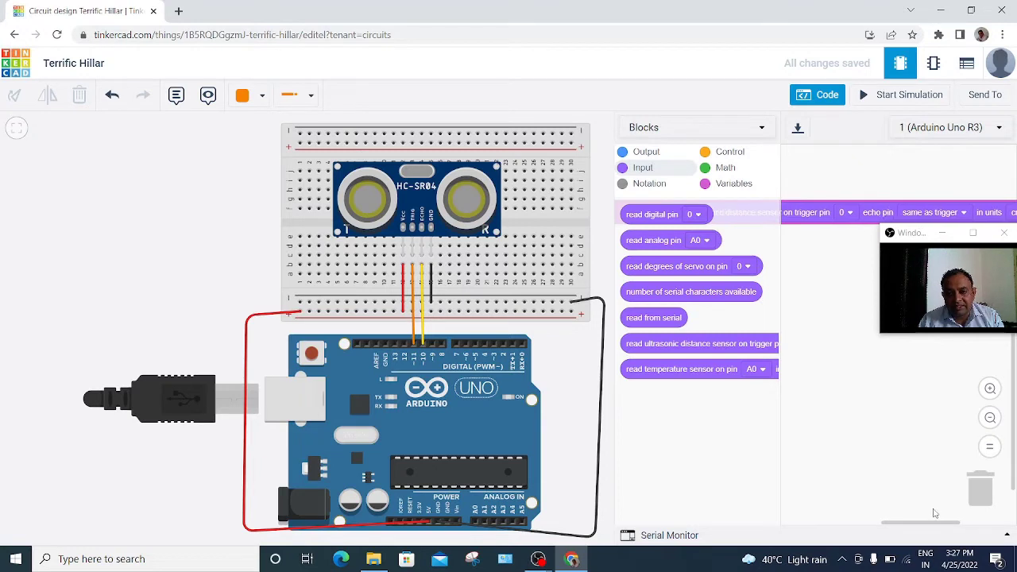
{"action": "left_click", "coordinate": [840, 213]}
{"action": "left_click", "coordinate": [824, 409]}
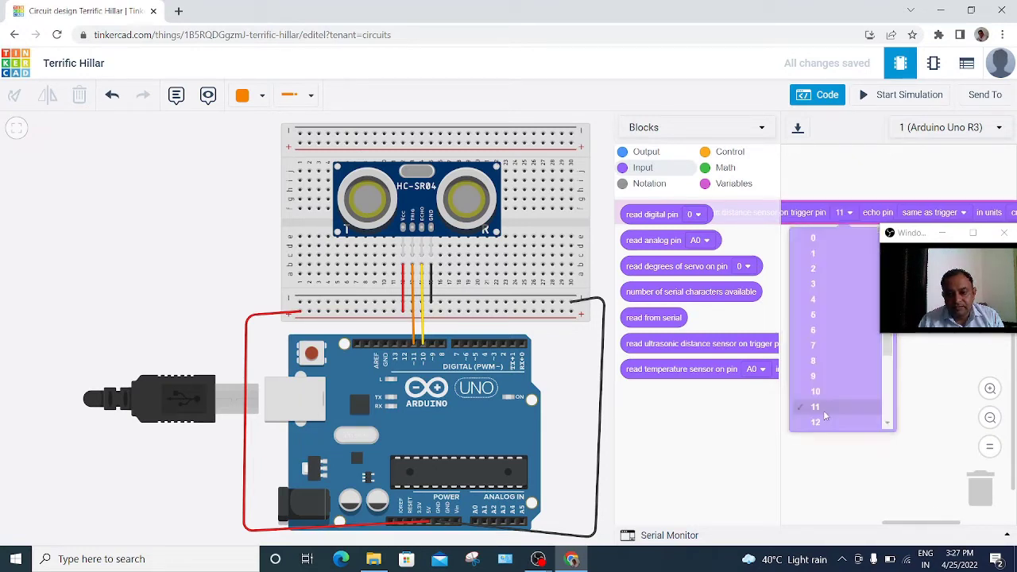
{"action": "left_click", "coordinate": [926, 213]}
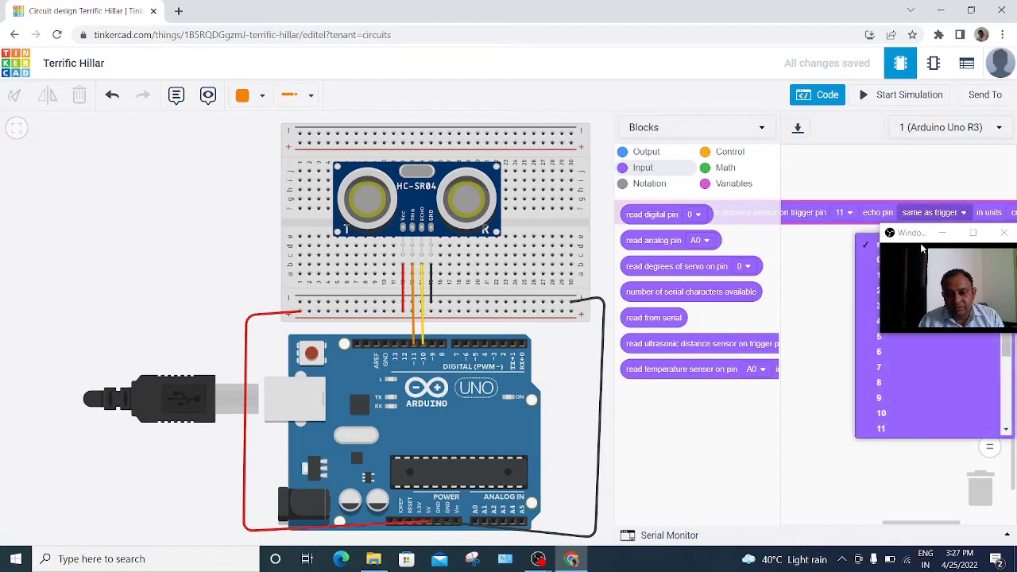
{"action": "left_click", "coordinate": [895, 415]}
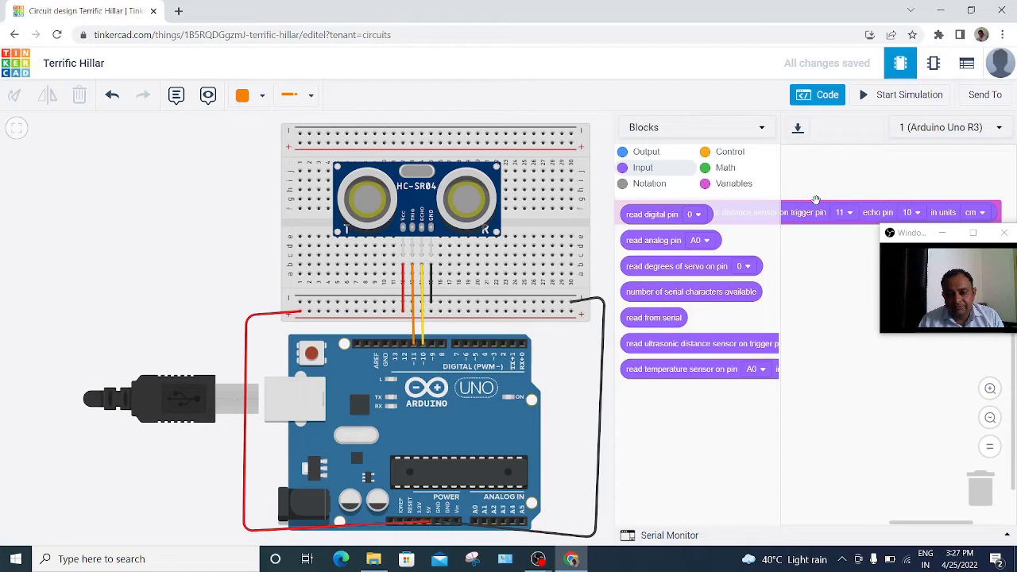
{"action": "scroll", "coordinate": [840, 475], "scroll_direction": "right", "scroll_amount": 2}
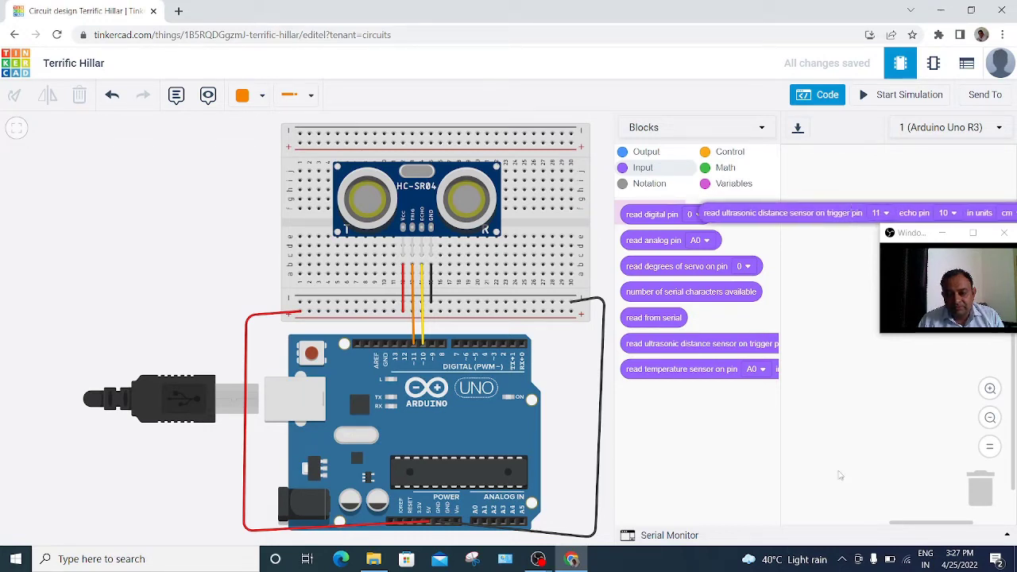
{"action": "left_click_drag", "start_coordinate": [901, 524], "coordinate": [843, 523]}
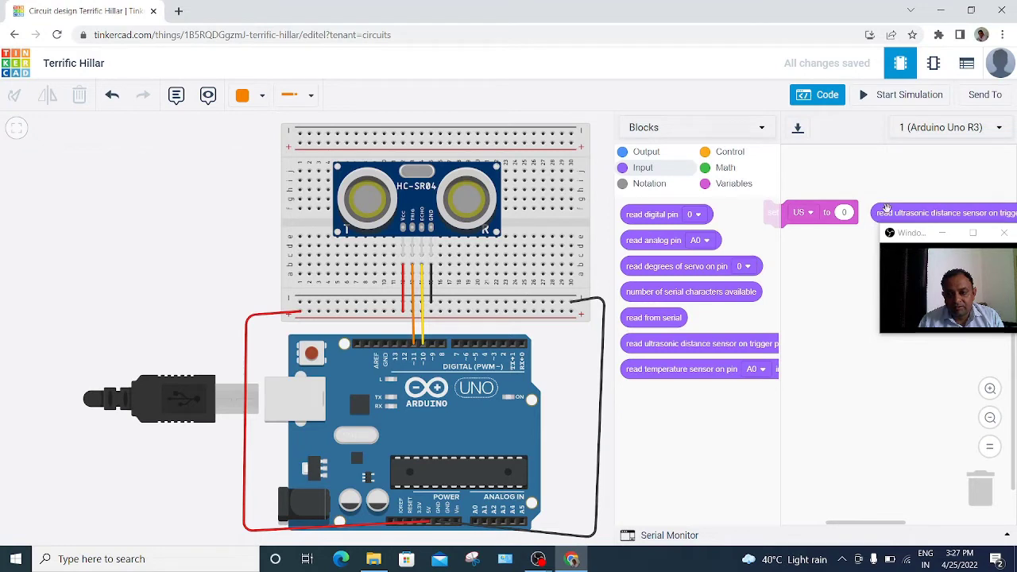
{"action": "left_click_drag", "start_coordinate": [887, 213], "coordinate": [850, 212]}
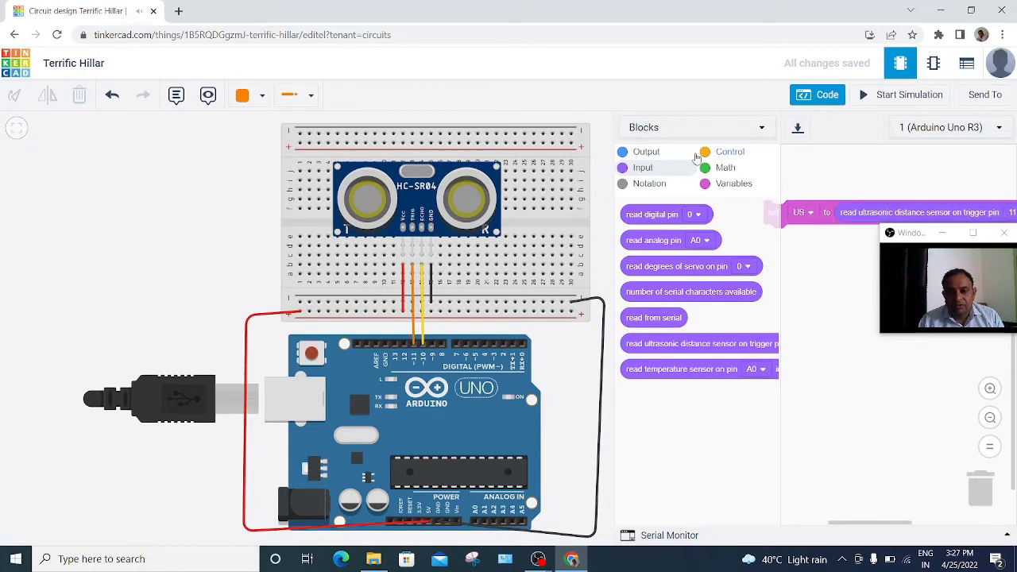
Add a 'print to serial monitor' block below set US that prints US with newline.
{"action": "left_click", "coordinate": [664, 154]}
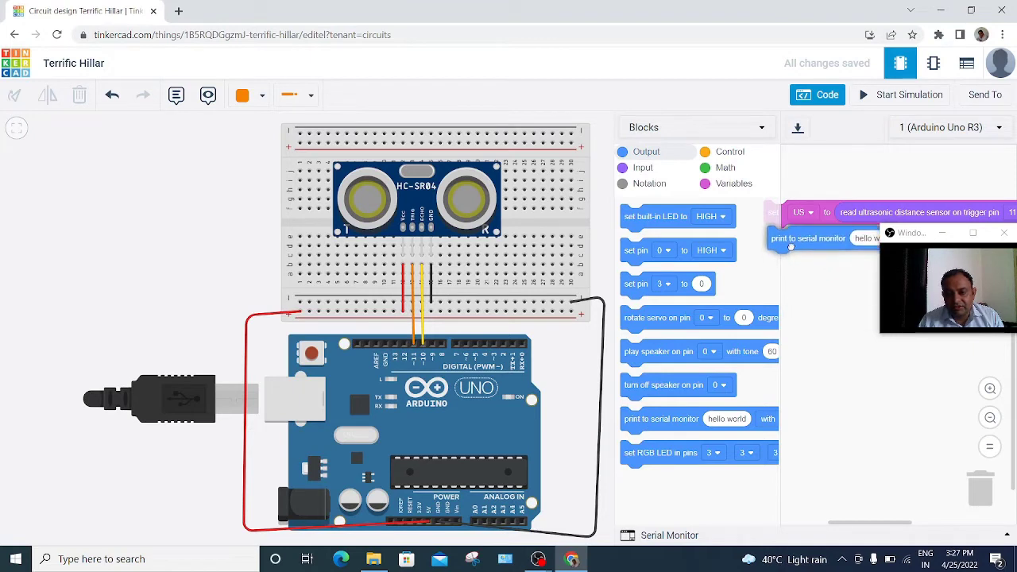
{"action": "left_click_drag", "start_coordinate": [643, 424], "coordinate": [791, 244]}
{"action": "left_click", "coordinate": [725, 186]}
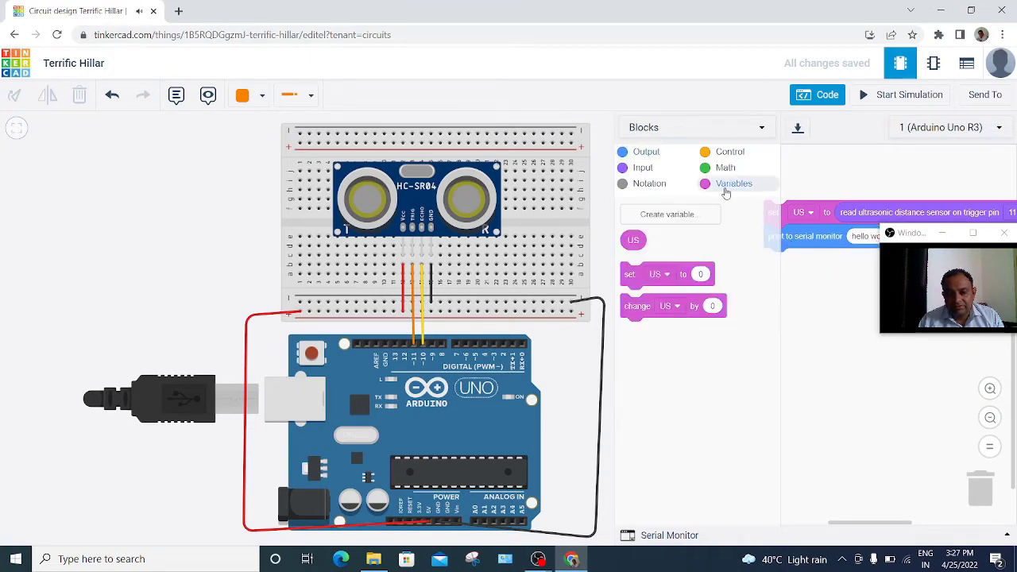
{"action": "left_click_drag", "start_coordinate": [633, 240], "coordinate": [856, 239]}
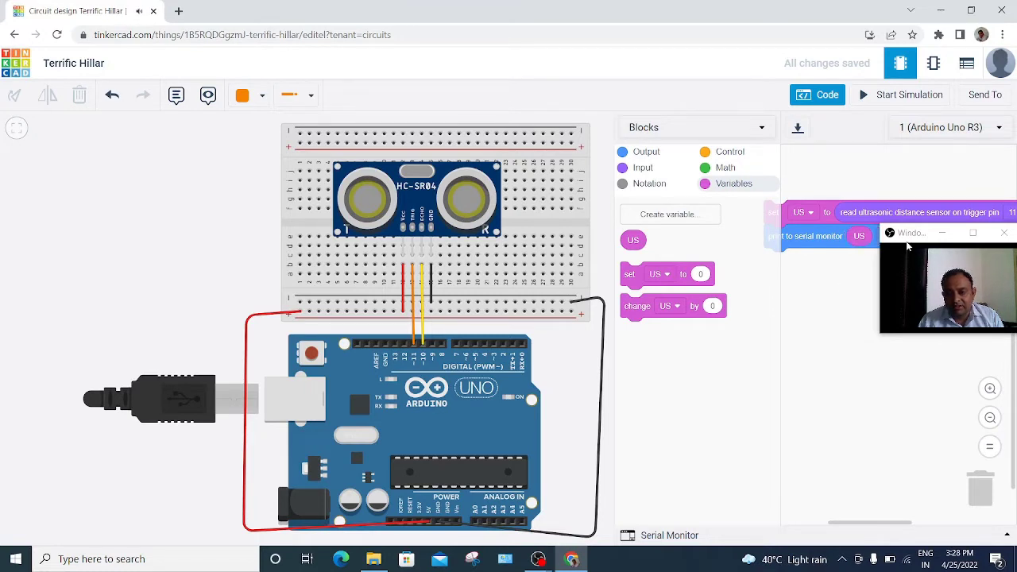
{"action": "mouse_move", "coordinate": [908, 233]}
{"action": "left_mouse_down"}
{"action": "mouse_move", "coordinate": [944, 319]}
{"action": "mouse_move", "coordinate": [942, 377]}
{"action": "left_mouse_up"}
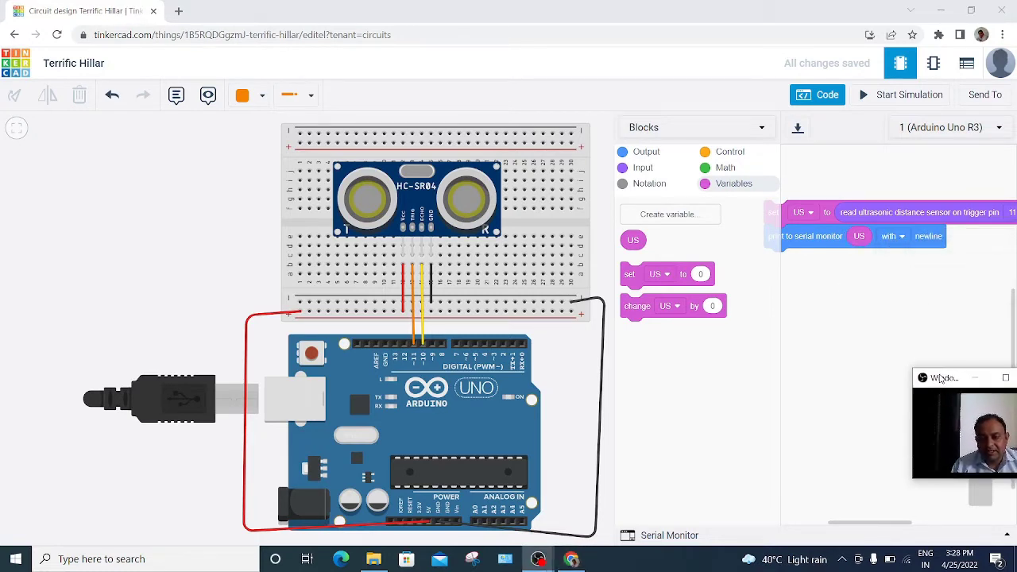
{"action": "left_click", "coordinate": [706, 154]}
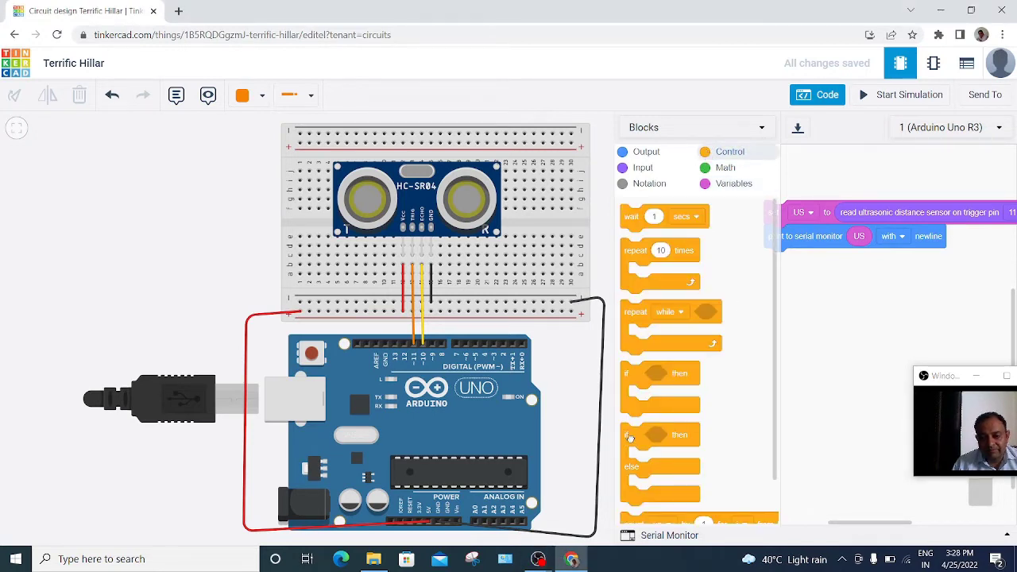
Add an if/else block below the serial print with the condition US < 100.
{"action": "left_click_drag", "start_coordinate": [628, 437], "coordinate": [782, 266]}
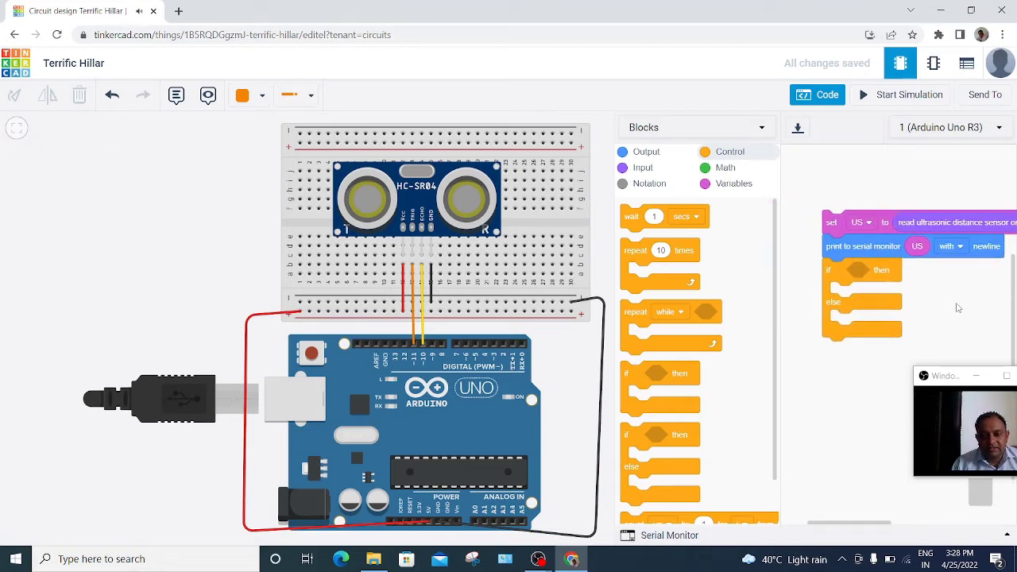
{"action": "left_click", "coordinate": [718, 169]}
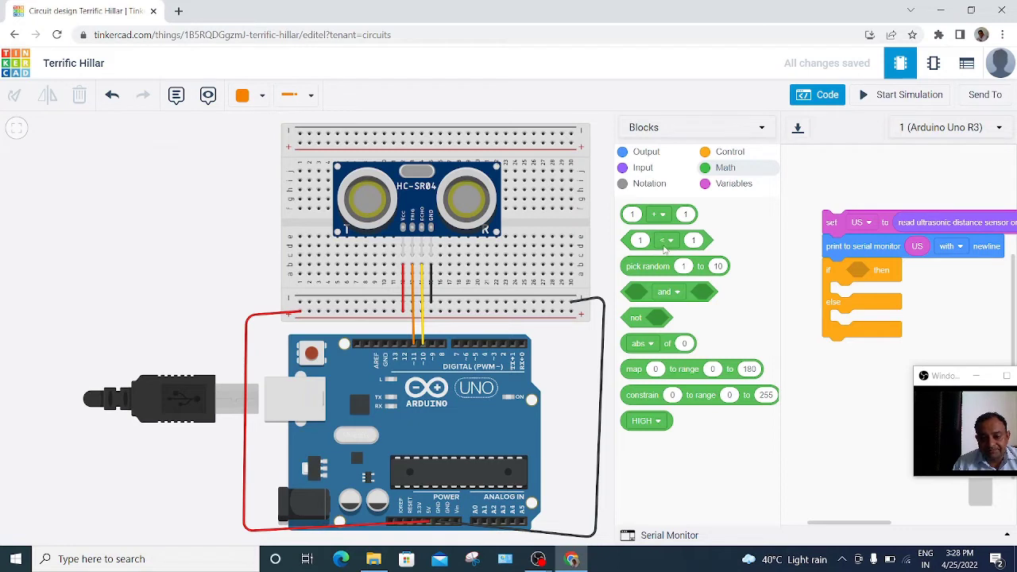
{"action": "left_click_drag", "start_coordinate": [651, 242], "coordinate": [794, 342]}
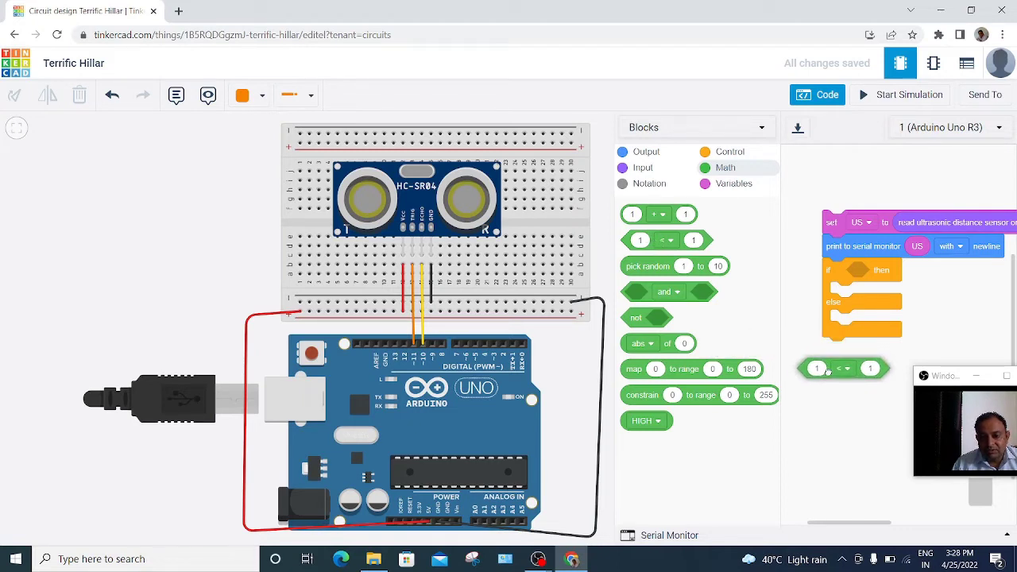
{"action": "left_click_drag", "start_coordinate": [826, 372], "coordinate": [828, 372]}
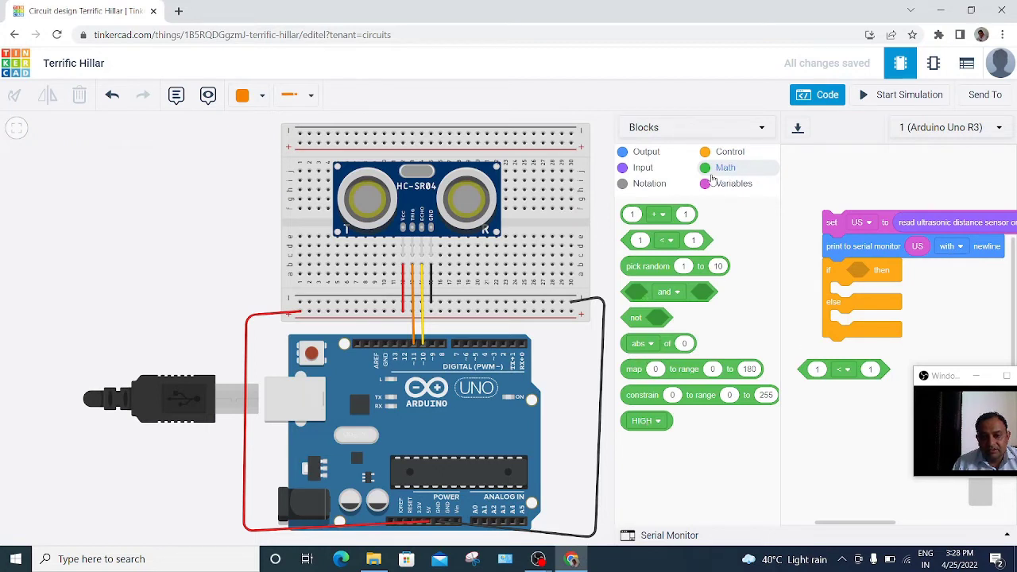
{"action": "left_click", "coordinate": [713, 188]}
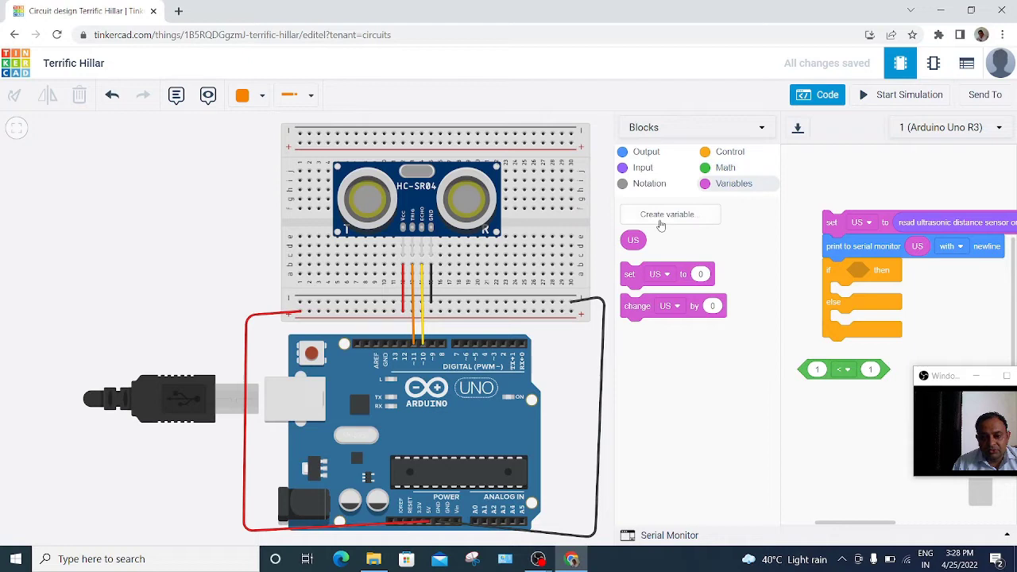
{"action": "left_click_drag", "start_coordinate": [633, 240], "coordinate": [820, 372]}
{"action": "left_click", "coordinate": [883, 372]}
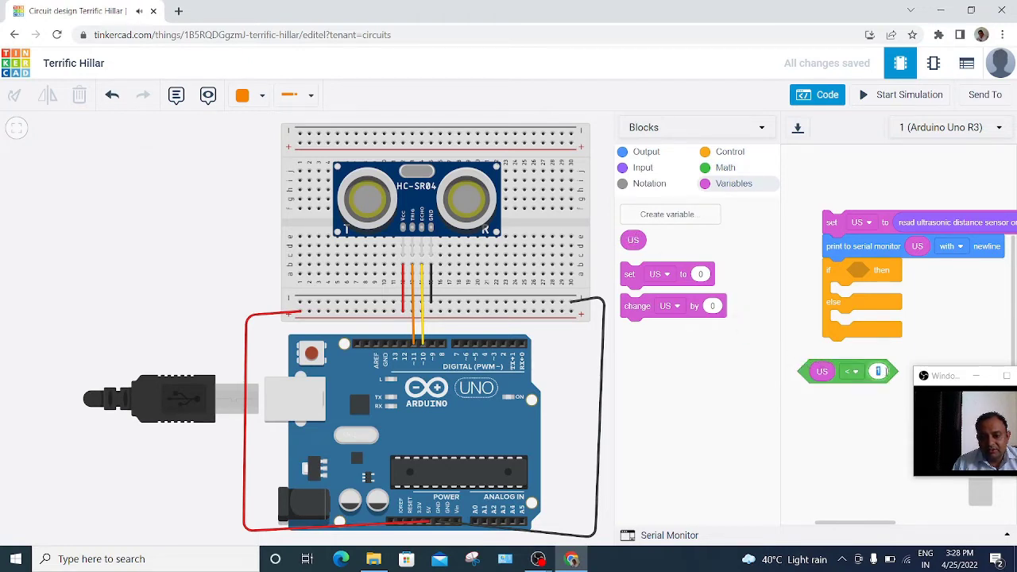
{"action": "type", "text": "00"}
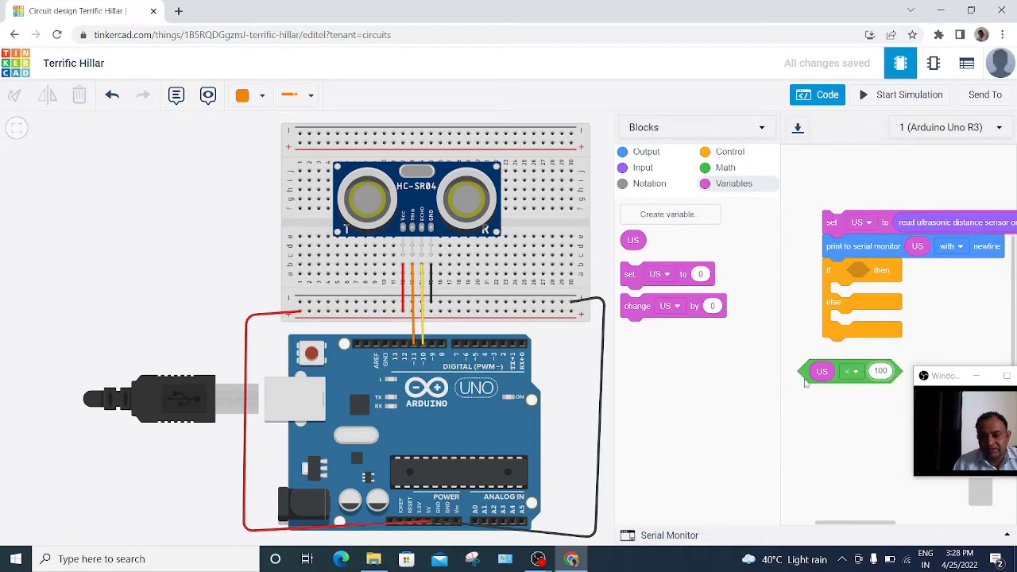
{"action": "left_click", "coordinate": [816, 347]}
{"action": "left_click_drag", "start_coordinate": [803, 371], "coordinate": [852, 272]}
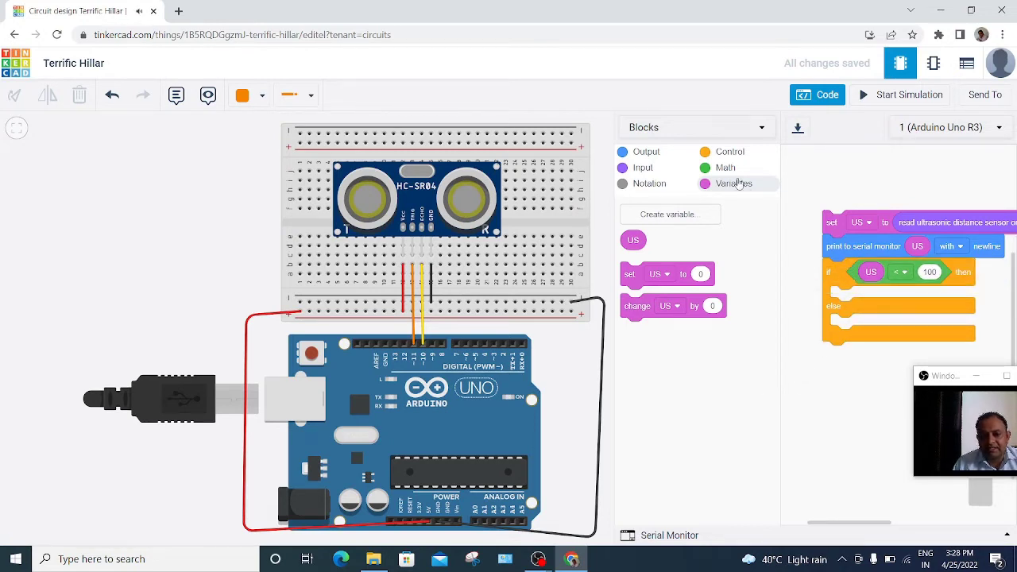
{"action": "left_click", "coordinate": [656, 153]}
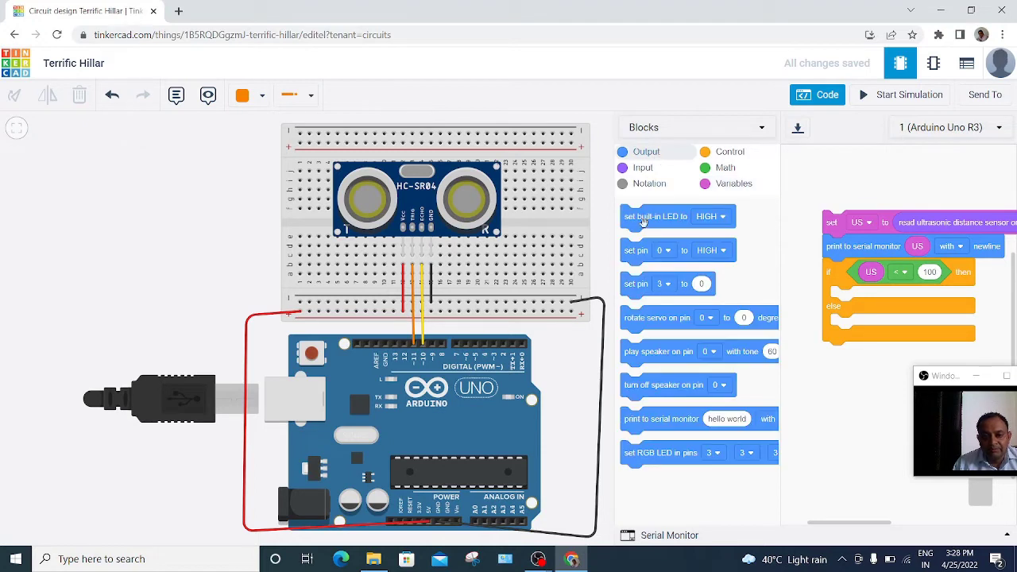
Put 'set built-in LED to HIGH' in the then branch and 'LOW' in else.
{"action": "left_click_drag", "start_coordinate": [644, 221], "coordinate": [863, 307]}
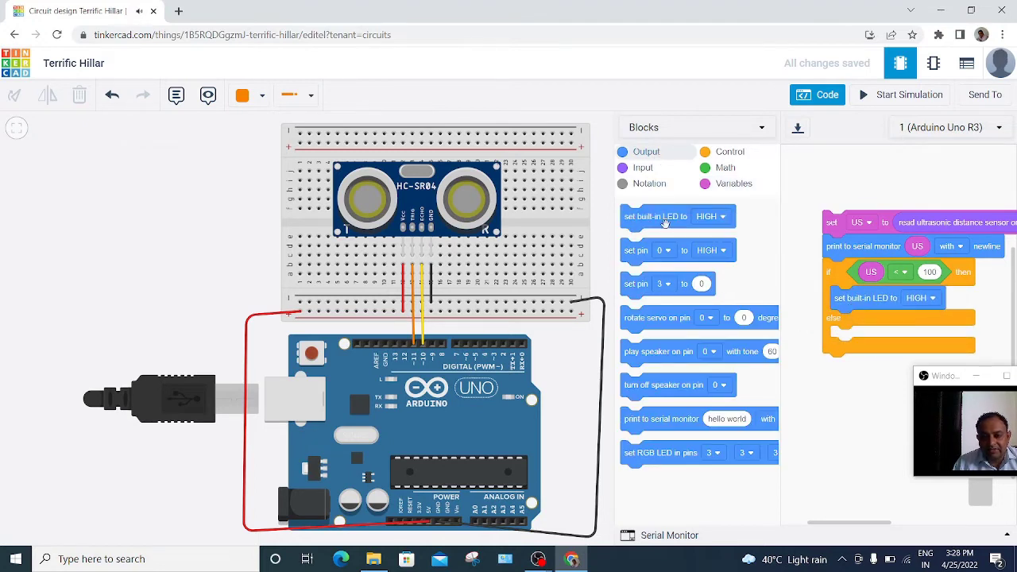
{"action": "left_click_drag", "start_coordinate": [650, 219], "coordinate": [864, 344]}
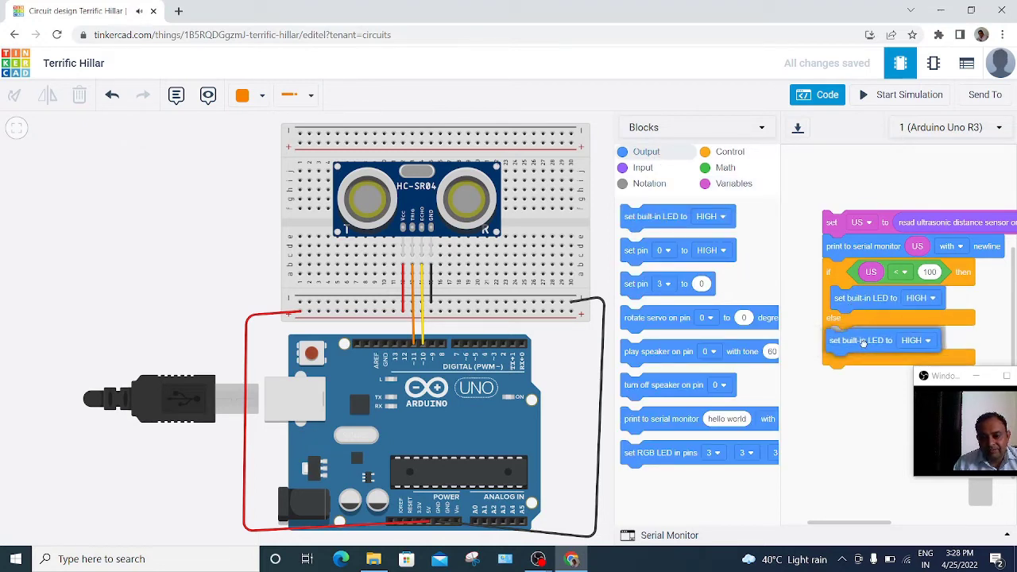
{"action": "left_click", "coordinate": [925, 340]}
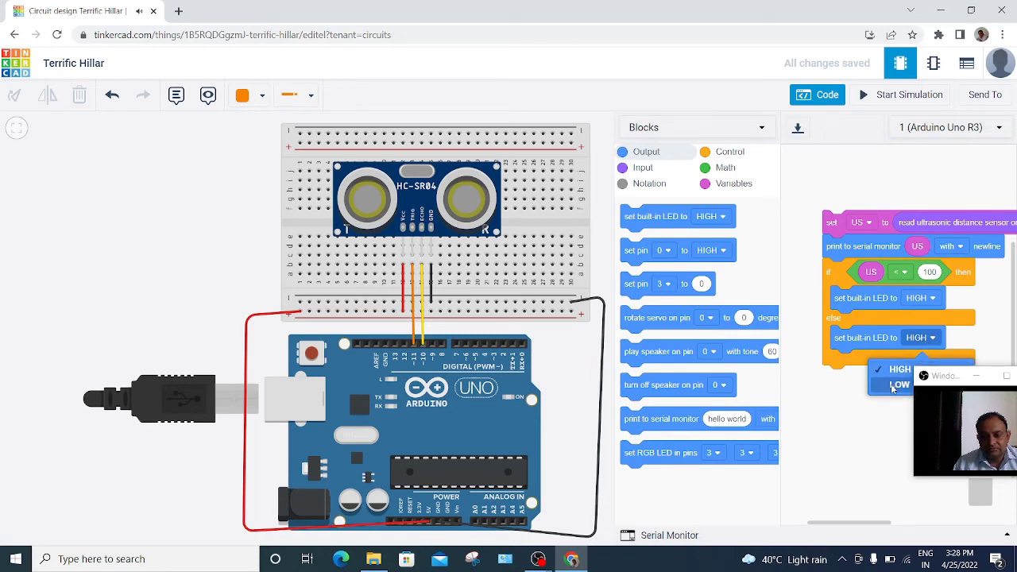
{"action": "left_click", "coordinate": [897, 385]}
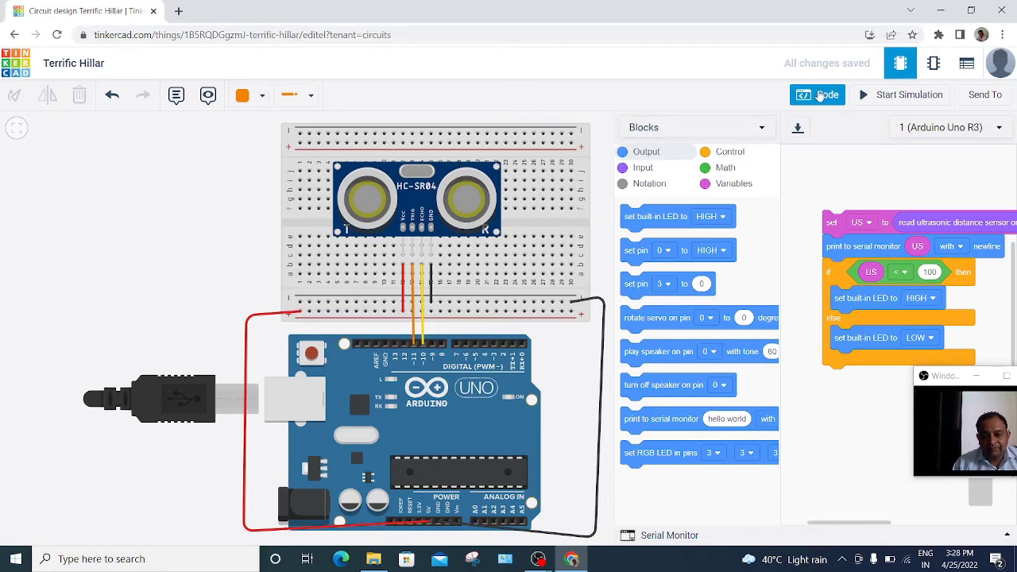
Close the code editor and list the Basic starter circuits, after briefly searching 'RESI'.
{"action": "left_click", "coordinate": [820, 95]}
{"action": "left_click", "coordinate": [870, 139]}
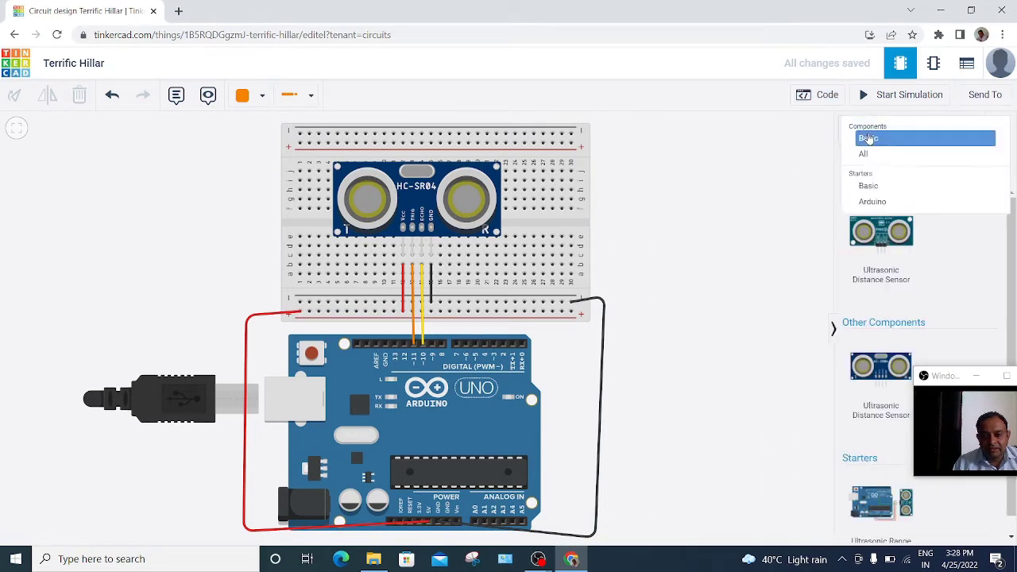
{"action": "left_click", "coordinate": [867, 251]}
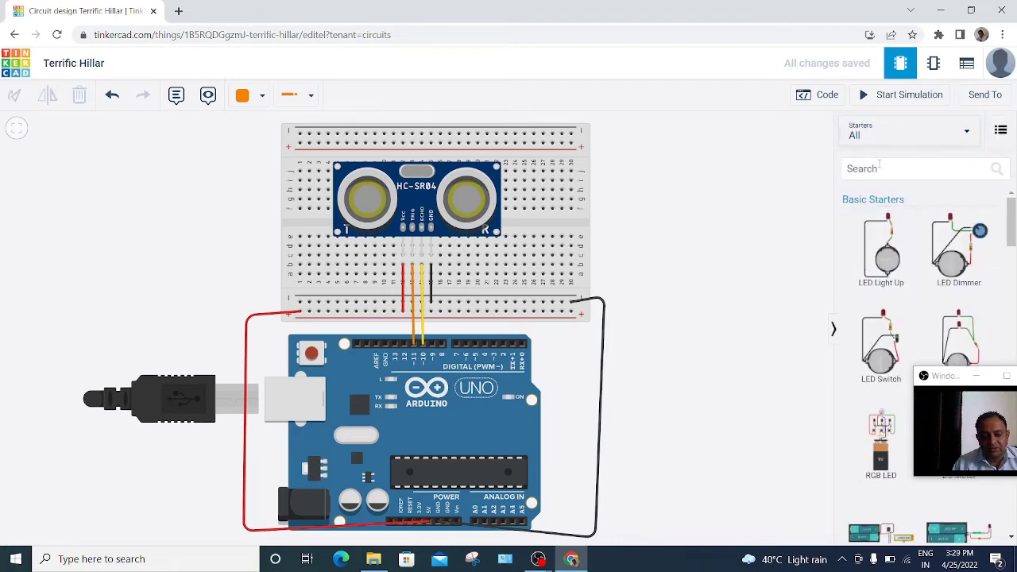
{"action": "left_click", "coordinate": [880, 168]}
{"action": "type", "text": "RE"}
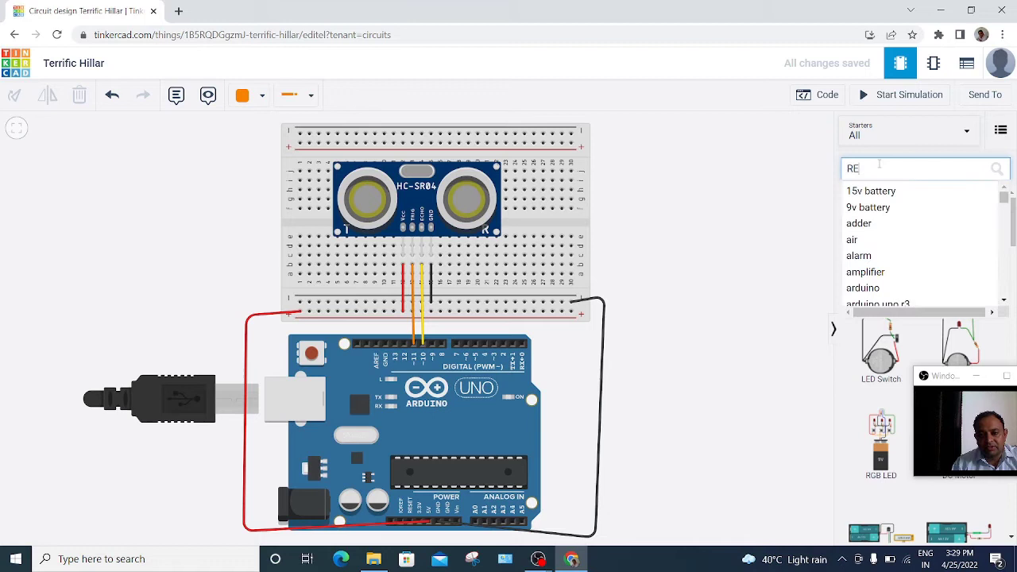
{"action": "type", "text": "SI"}
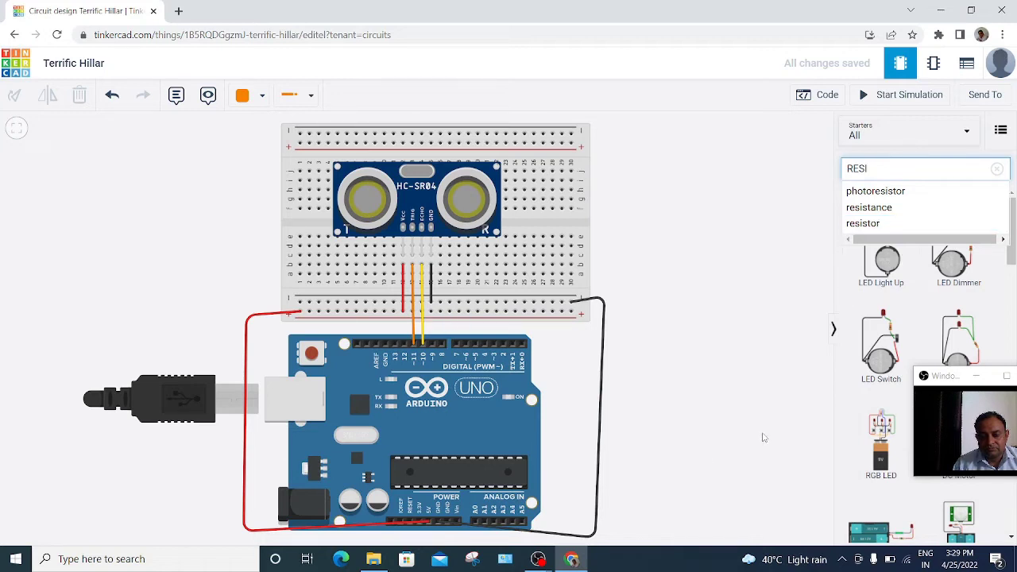
{"action": "left_click", "coordinate": [761, 437]}
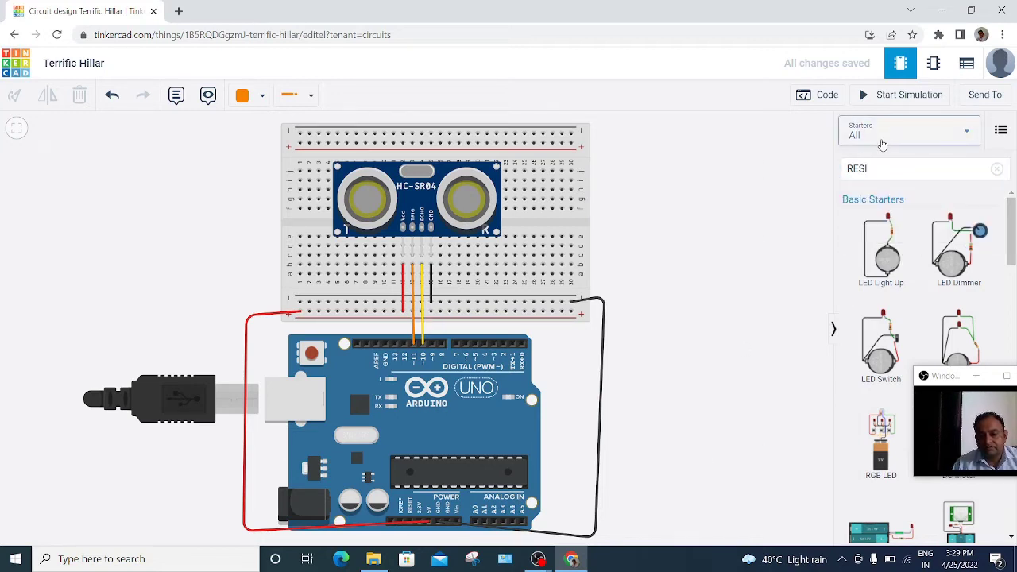
{"action": "left_click", "coordinate": [882, 141]}
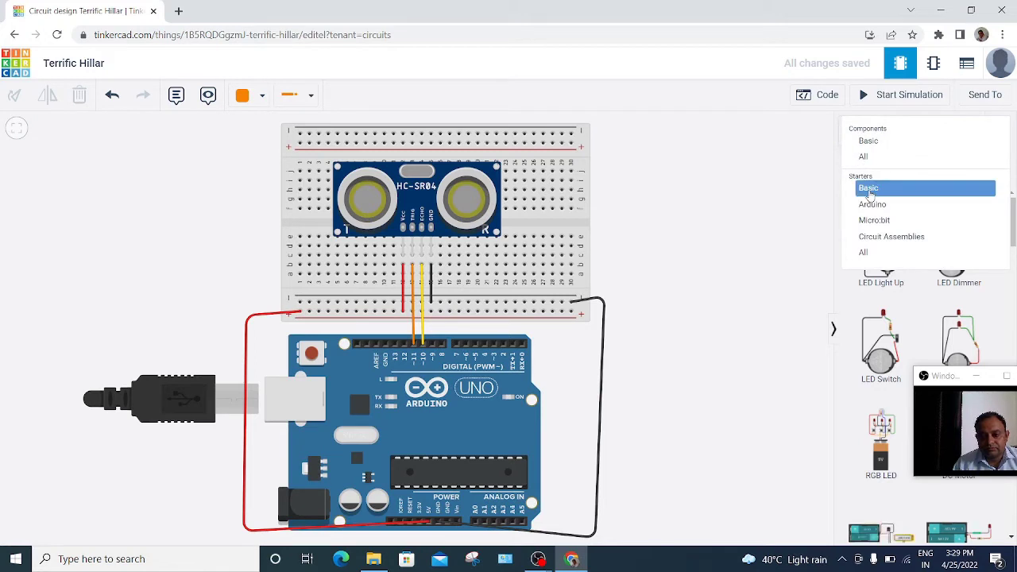
{"action": "left_click", "coordinate": [869, 188]}
Replace the old circuit with an LED Light Up starter placed left of the breadboard.
{"action": "mouse_move", "coordinate": [885, 218]}
{"action": "left_mouse_down"}
{"action": "mouse_move", "coordinate": [713, 338]}
{"action": "mouse_move", "coordinate": [695, 366]}
{"action": "left_mouse_up"}
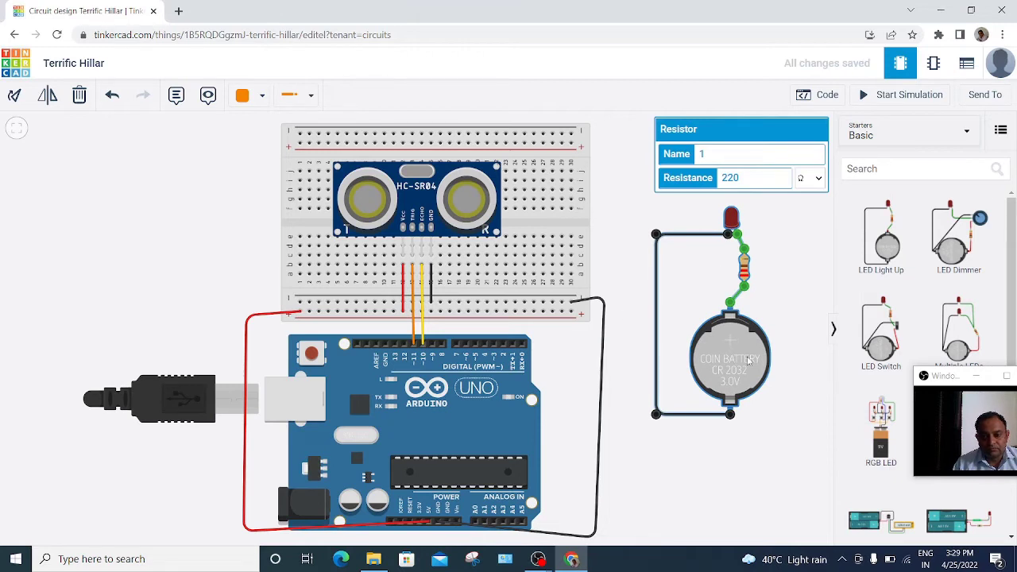
{"action": "left_click_drag", "start_coordinate": [364, 360], "coordinate": [199, 325]}
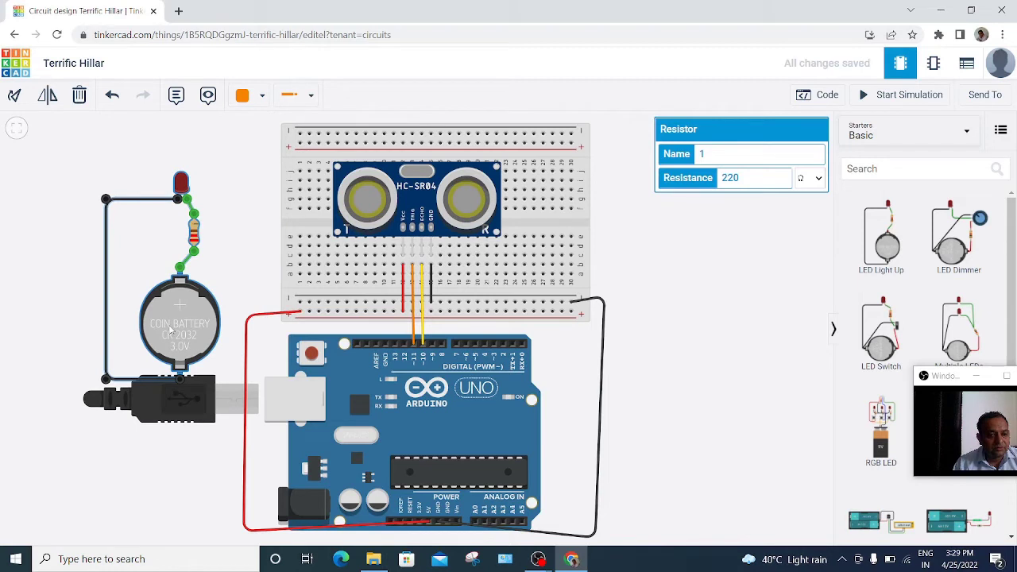
{"action": "left_click", "coordinate": [81, 97]}
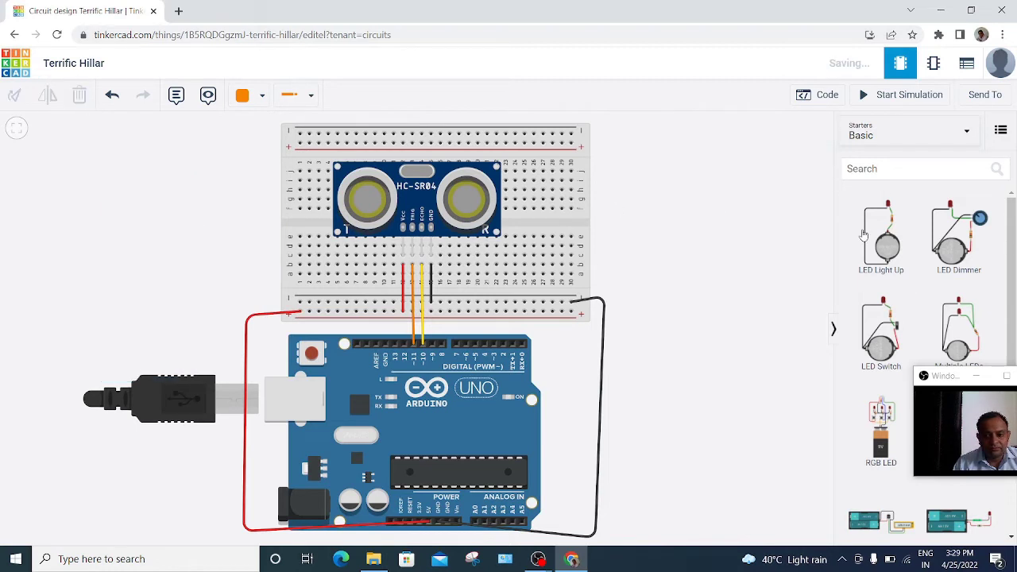
{"action": "left_click_drag", "start_coordinate": [890, 247], "coordinate": [154, 276]}
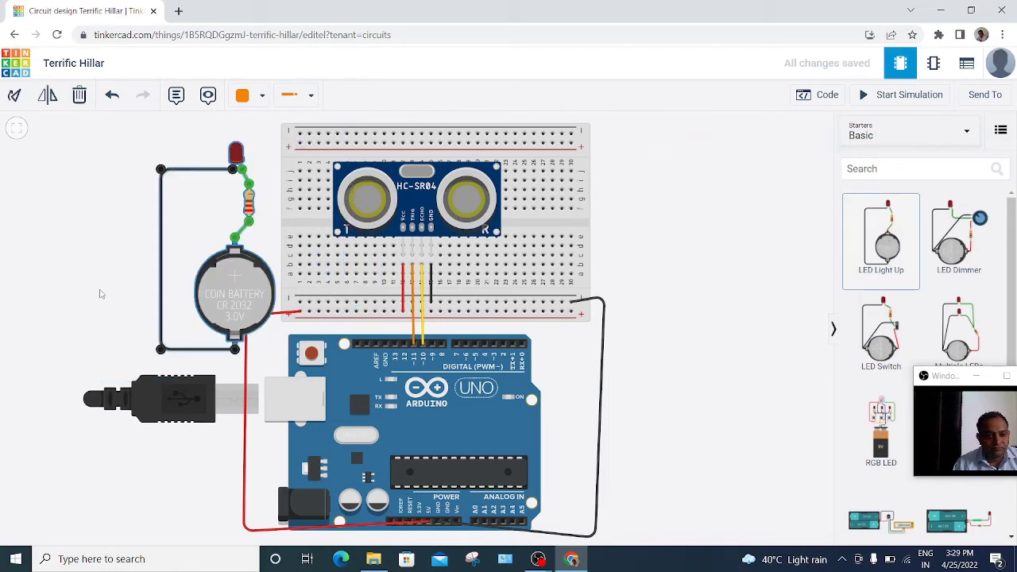
Delete the starter's coin battery, keeping only the LED and resistor.
{"action": "left_click", "coordinate": [240, 197]}
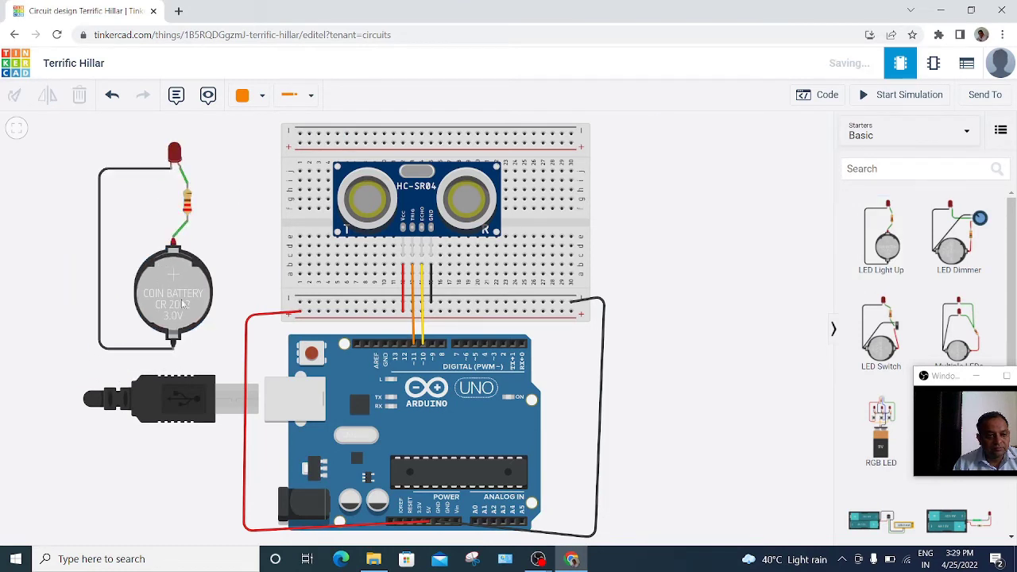
{"action": "left_click", "coordinate": [155, 256]}
{"action": "left_click", "coordinate": [81, 96]}
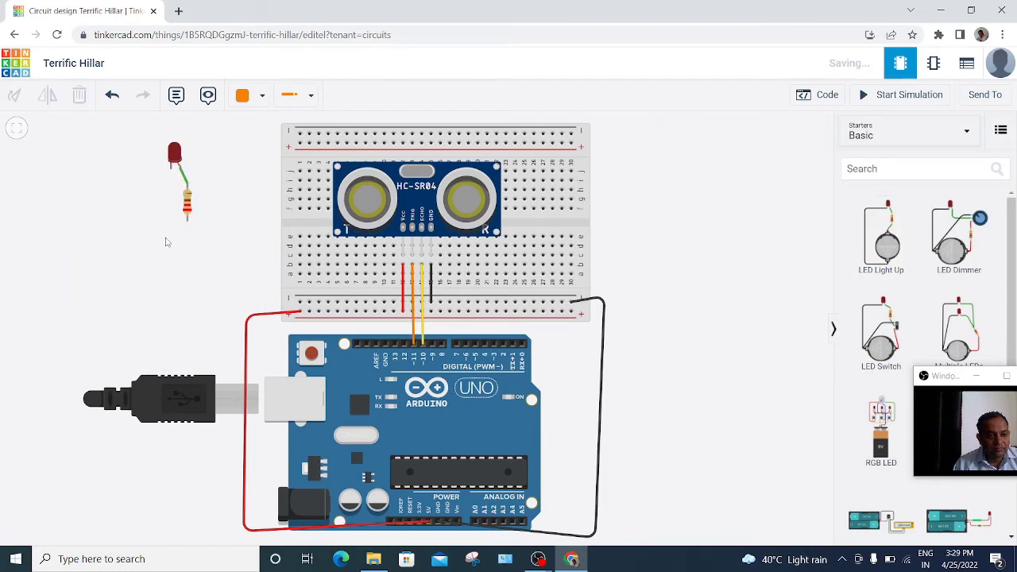
Wire the resistor's free end to Arduino pin D13, initially colouring it green.
{"action": "left_click", "coordinate": [187, 222]}
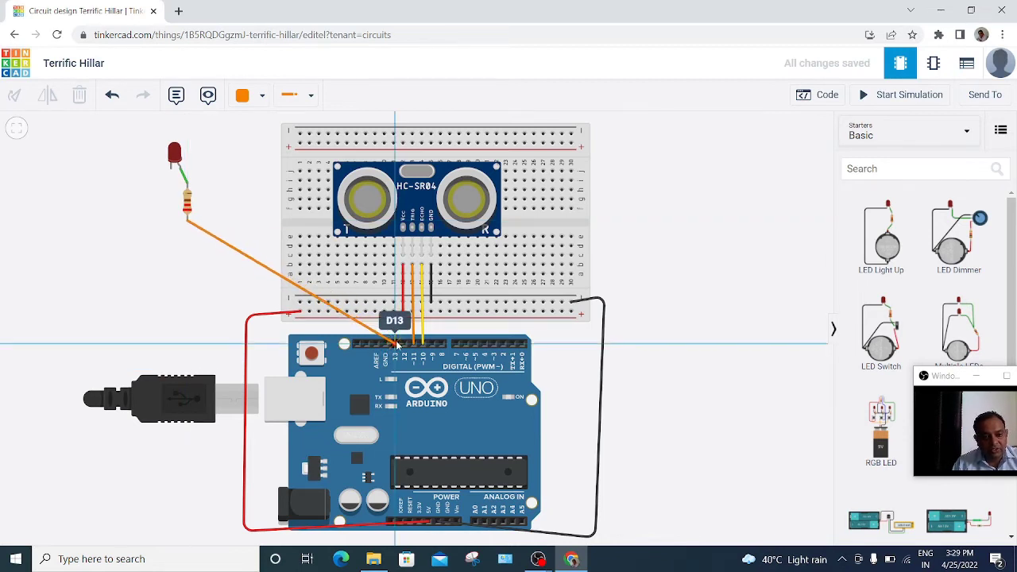
{"action": "left_click", "coordinate": [396, 343]}
{"action": "left_click", "coordinate": [244, 97]}
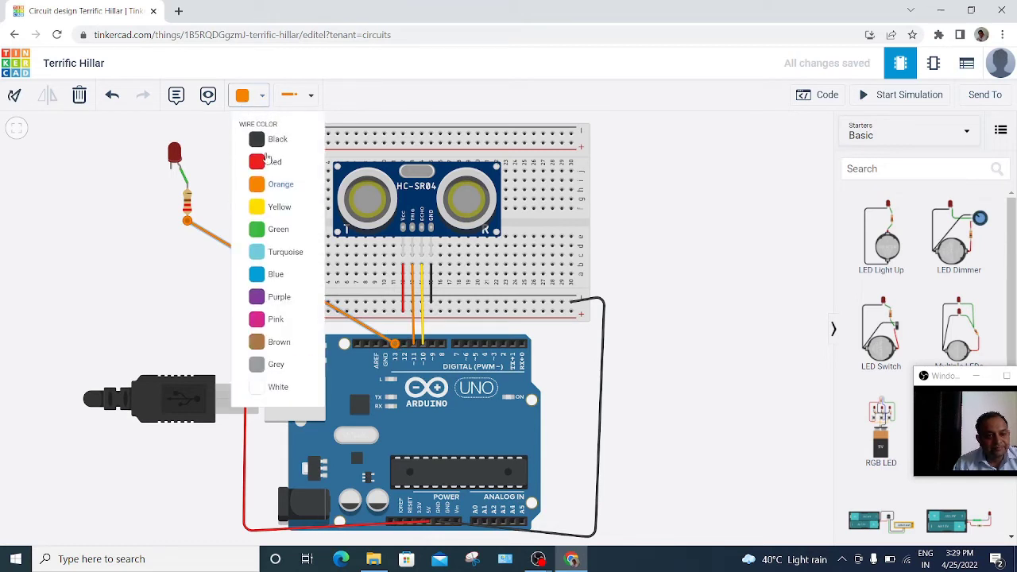
{"action": "left_click", "coordinate": [279, 230]}
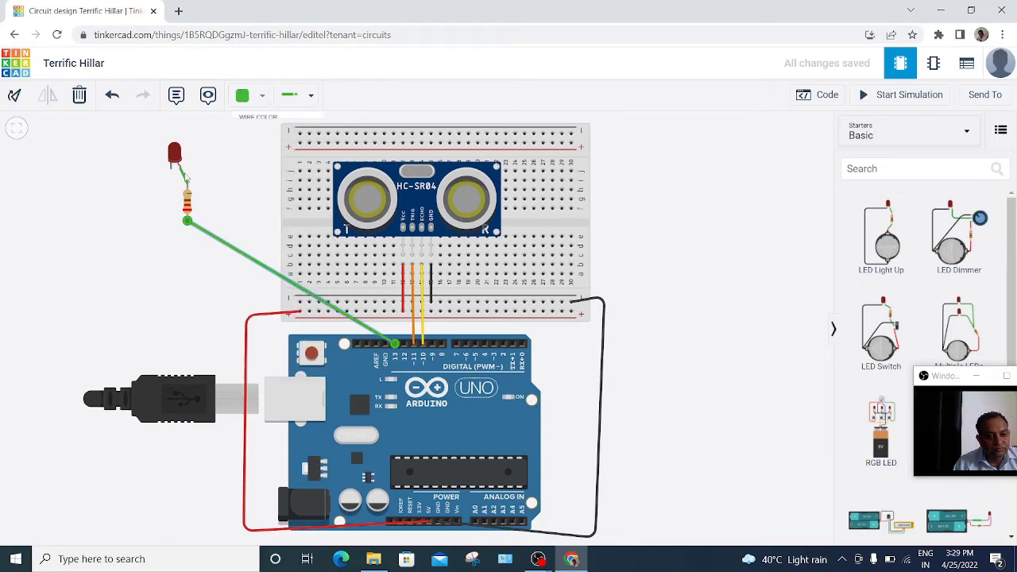
Run a bent wire from the LED cathode to the Arduino GND pin.
{"action": "left_click", "coordinate": [170, 170]}
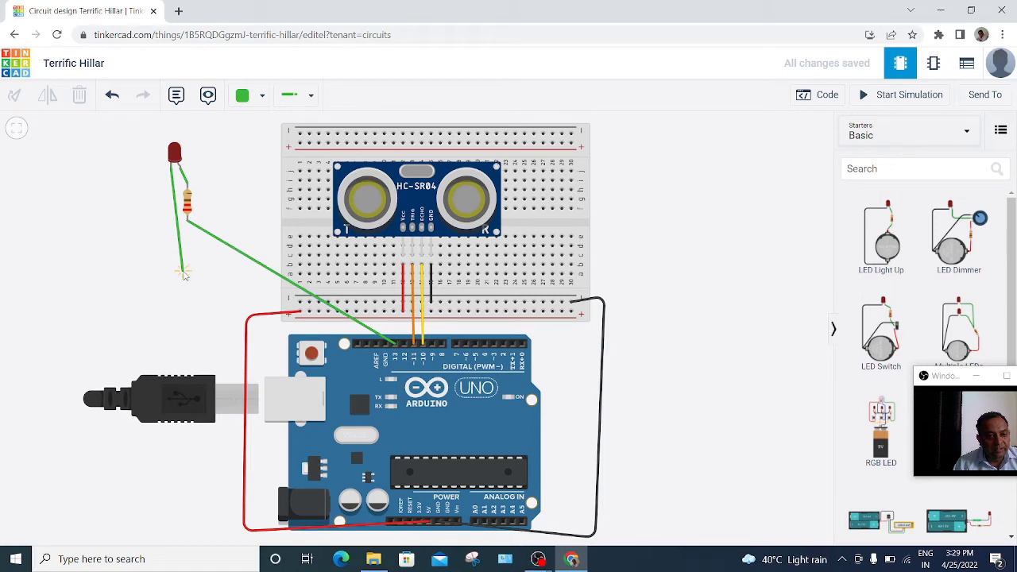
{"action": "left_click", "coordinate": [183, 272]}
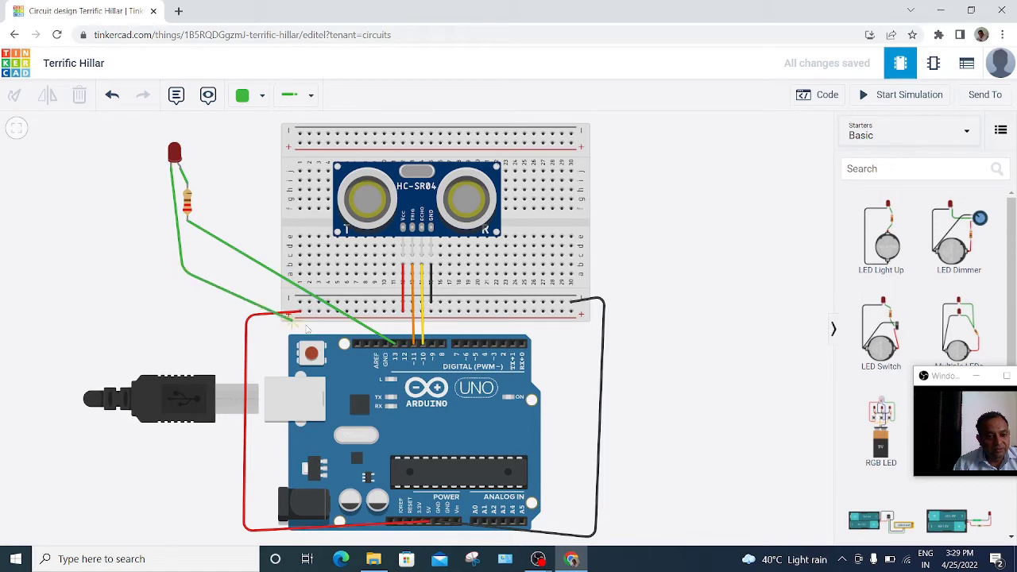
{"action": "left_click", "coordinate": [382, 345]}
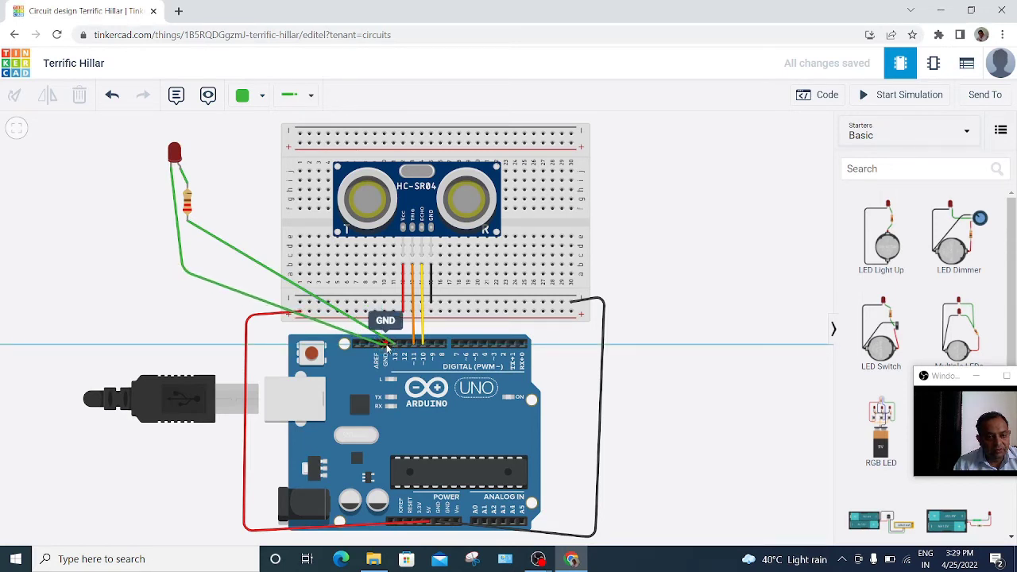
{"action": "left_click", "coordinate": [382, 345]}
{"action": "left_click", "coordinate": [28, 262]}
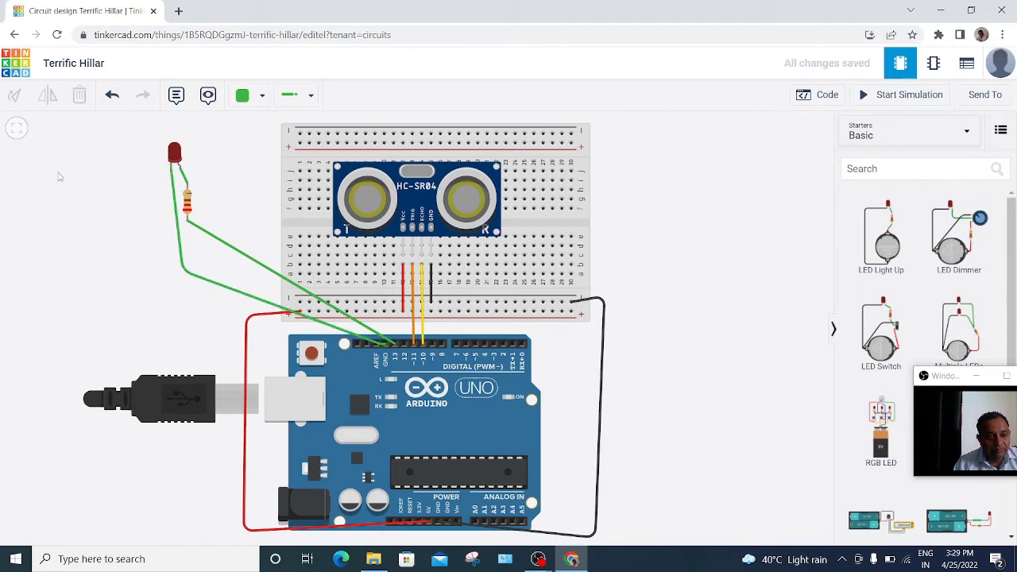
Colour the ground wire black and the pin 13 wire red.
{"action": "left_click", "coordinate": [178, 193]}
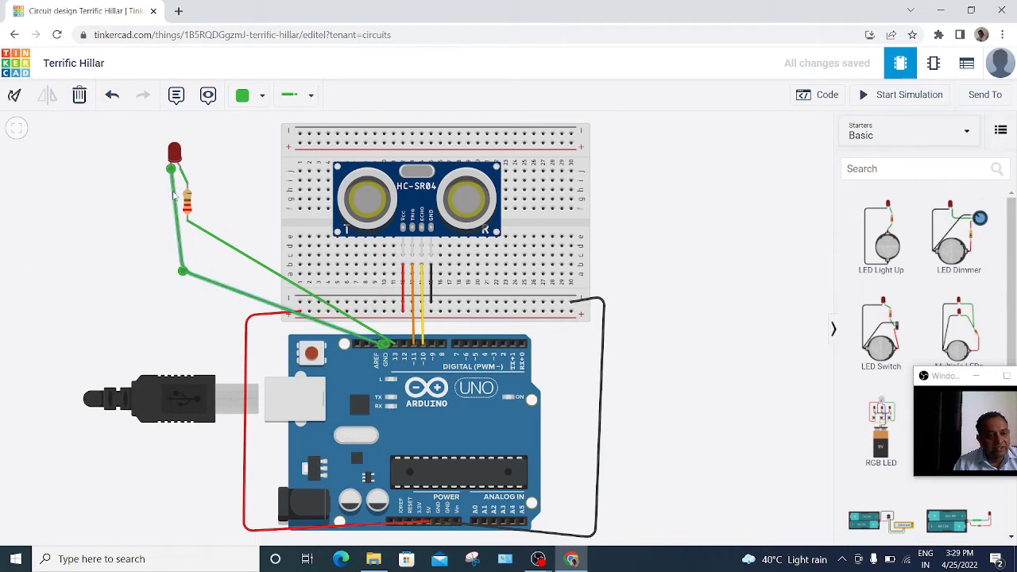
{"action": "left_click", "coordinate": [246, 95]}
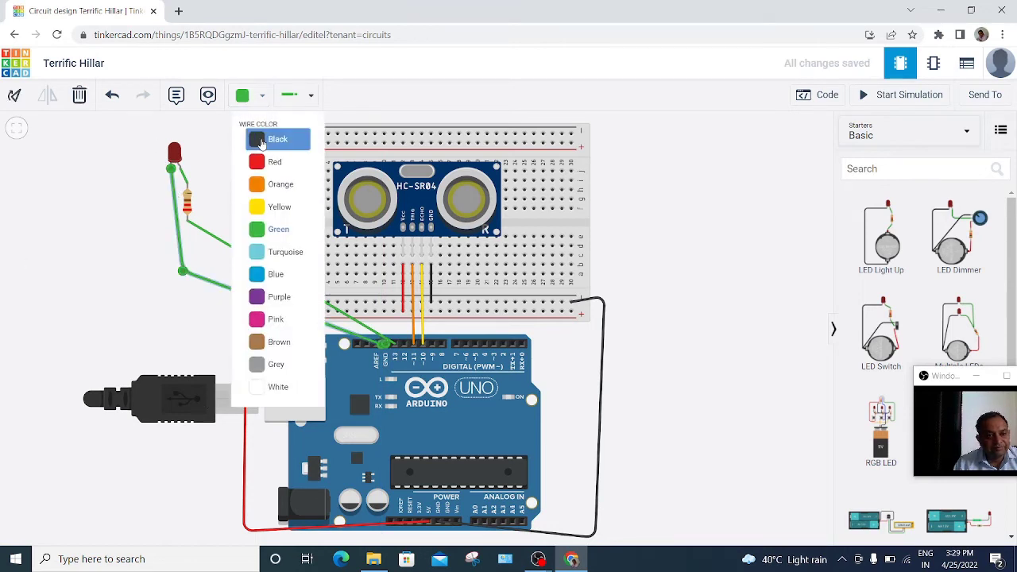
{"action": "left_click", "coordinate": [262, 139]}
{"action": "left_click", "coordinate": [222, 246]}
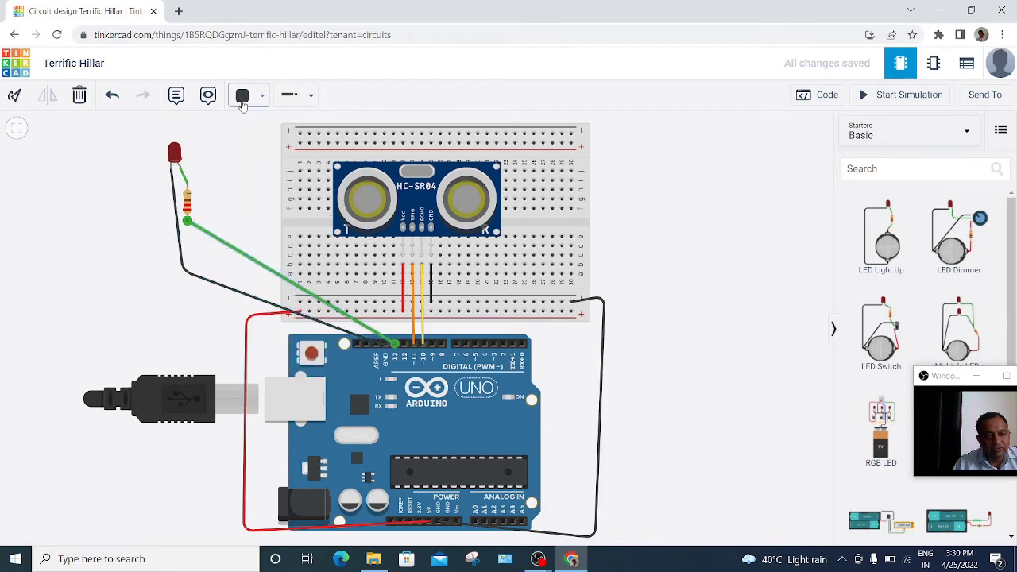
{"action": "left_click", "coordinate": [244, 96]}
{"action": "left_click", "coordinate": [268, 163]}
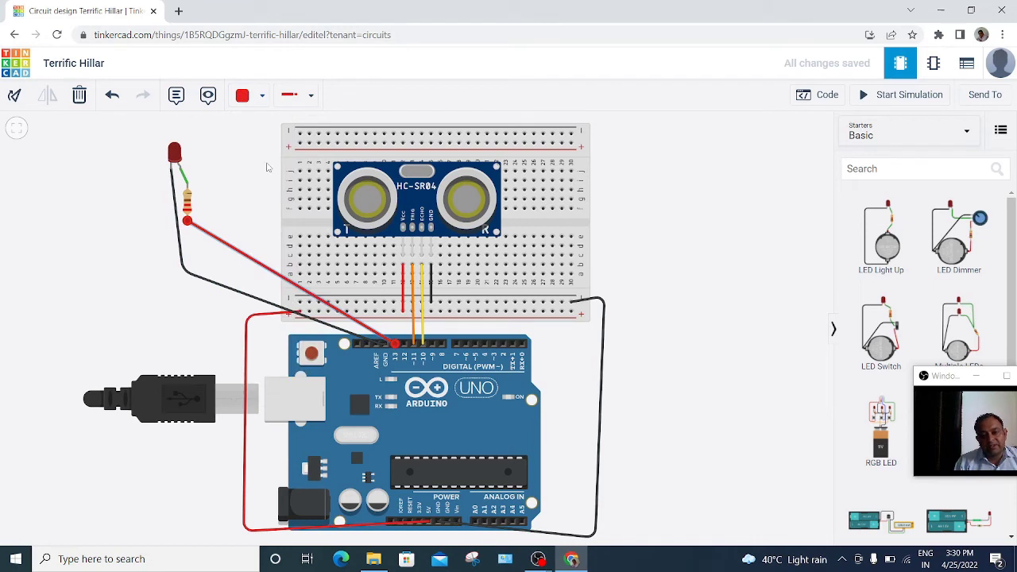
{"action": "left_click", "coordinate": [764, 200]}
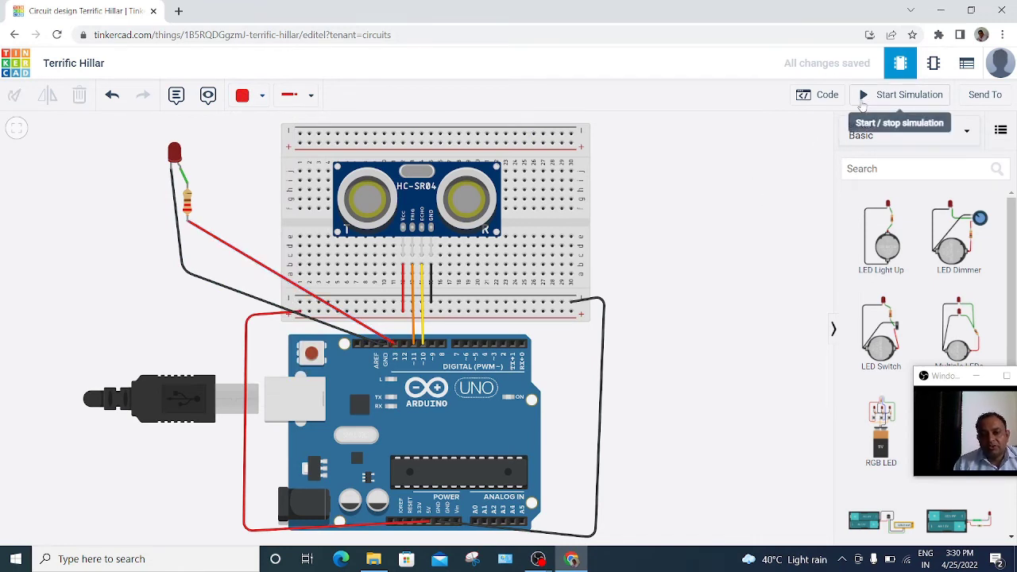
Show the block code beside the circuit and start the simulation.
{"action": "left_click", "coordinate": [811, 103]}
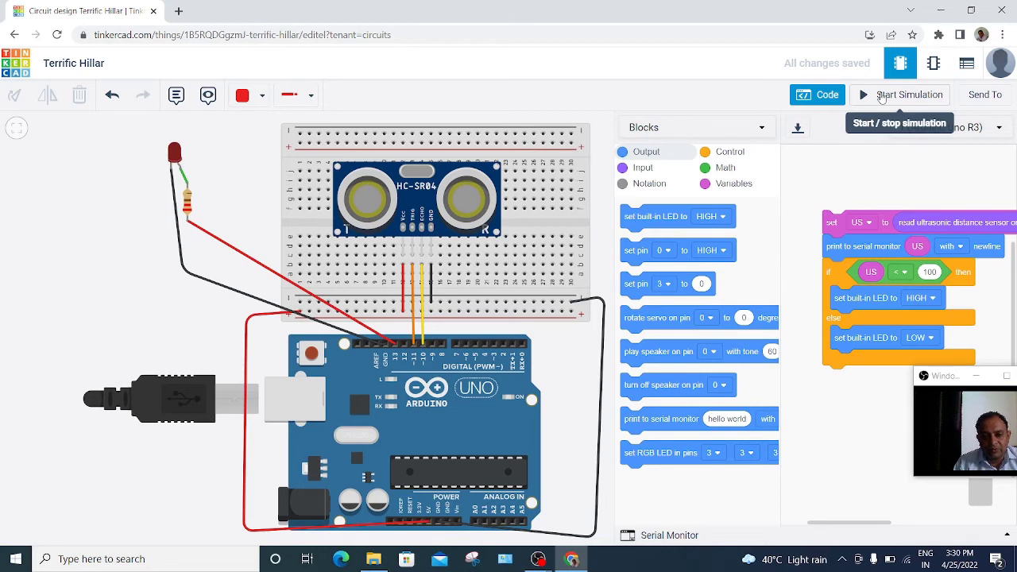
{"action": "left_click", "coordinate": [880, 96]}
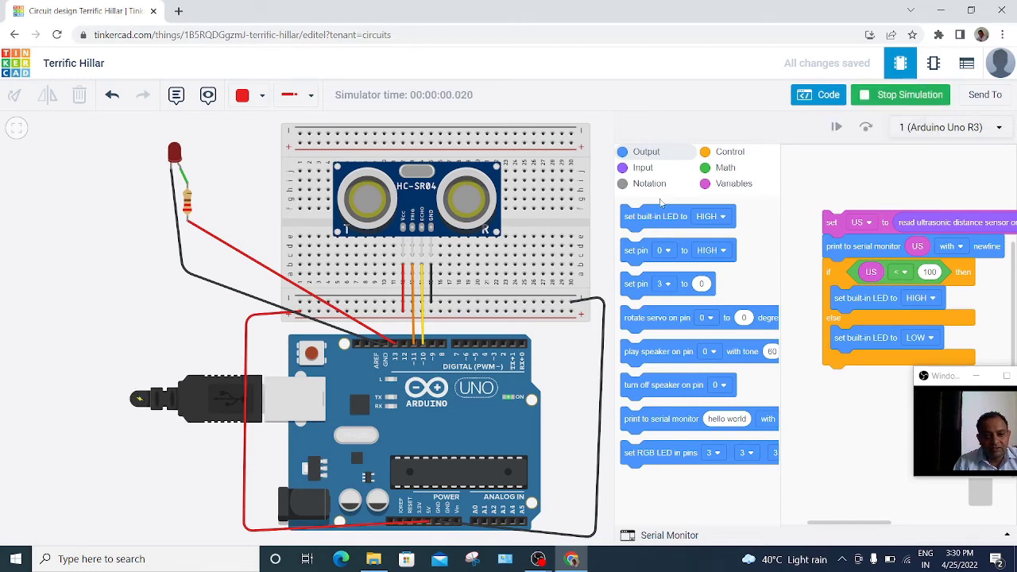
Select the HC-SR04 and drag its target from about 156 cm to under 100 cm.
{"action": "left_click_drag", "start_coordinate": [568, 363], "coordinate": [506, 518]}
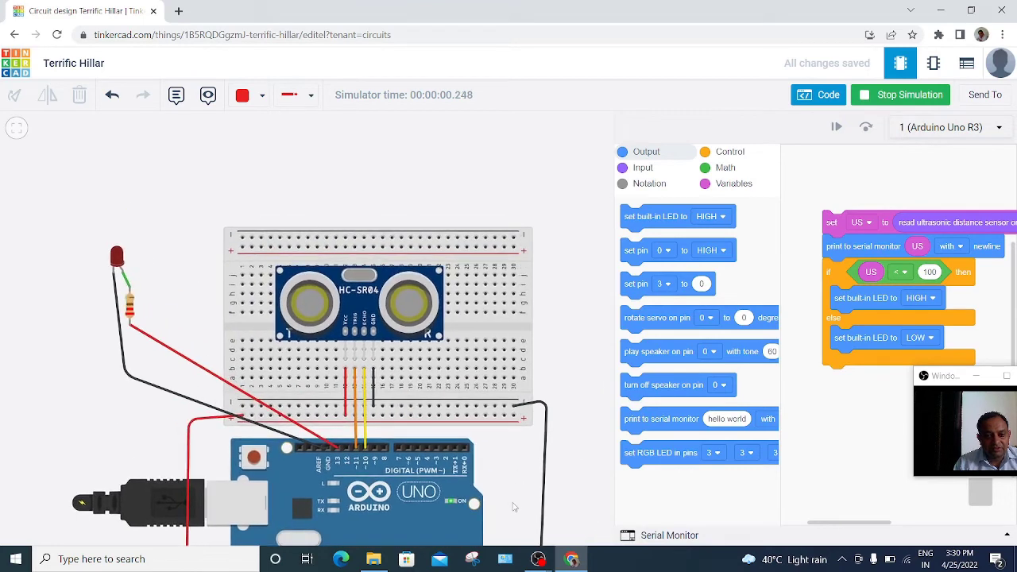
{"action": "left_click", "coordinate": [356, 338]}
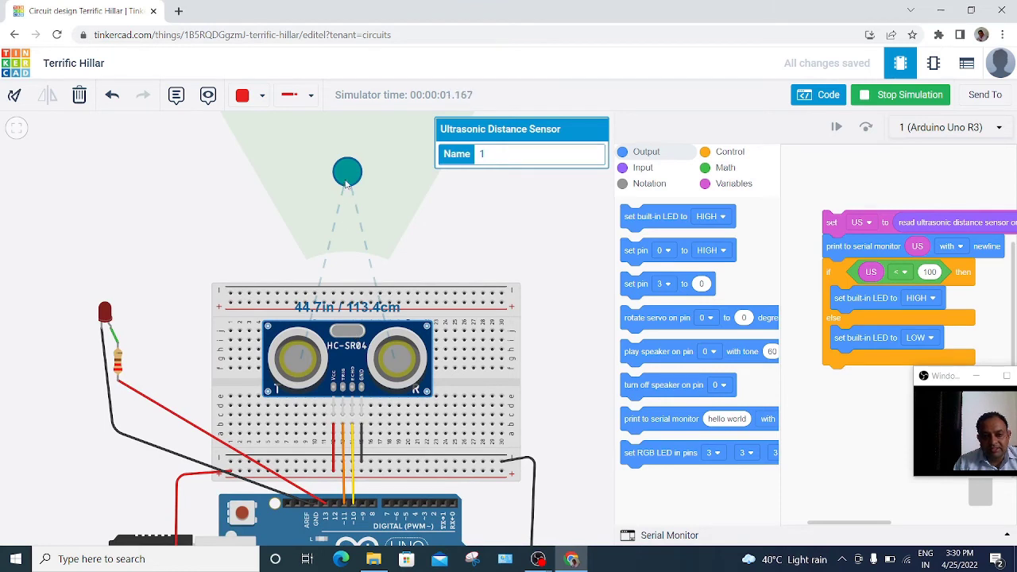
{"action": "mouse_move", "coordinate": [346, 180]}
{"action": "left_mouse_down"}
{"action": "mouse_move", "coordinate": [355, 125]}
{"action": "mouse_move", "coordinate": [354, 175]}
{"action": "left_mouse_up"}
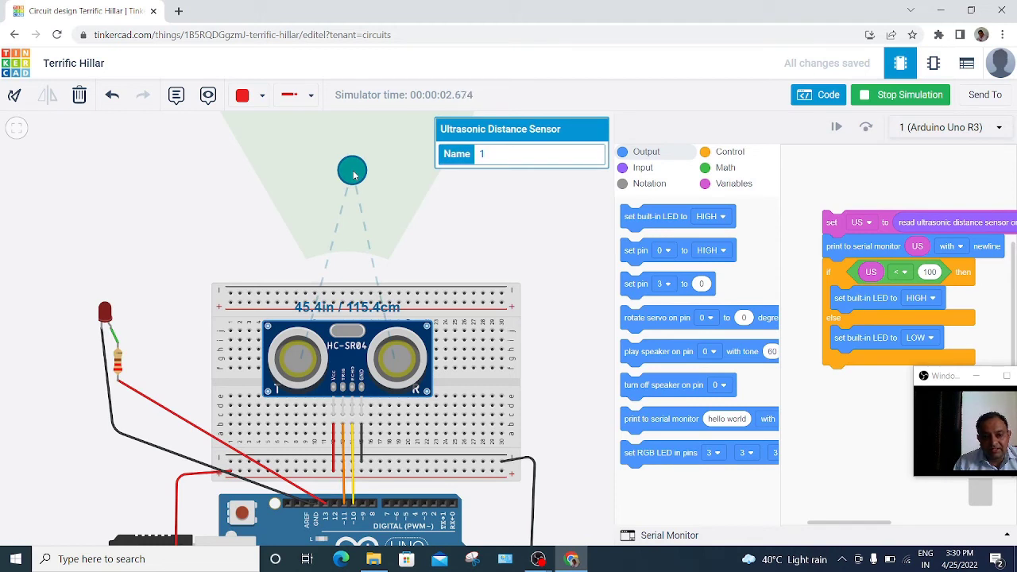
{"action": "left_click_drag", "start_coordinate": [354, 176], "coordinate": [351, 195]}
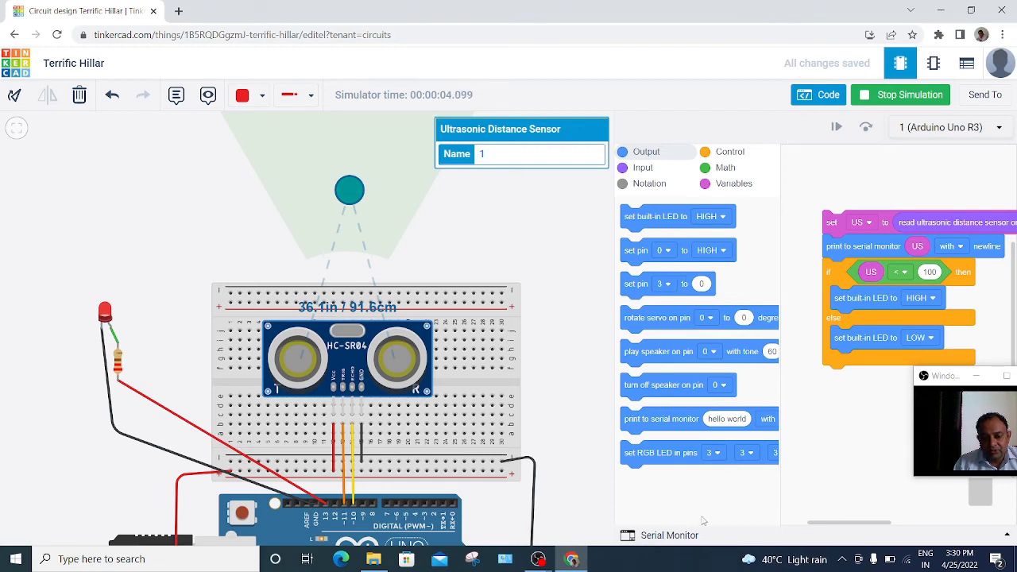
Open the Serial Monitor and move the target to about 107 cm, then back to 94.1 cm.
{"action": "left_click", "coordinate": [677, 537]}
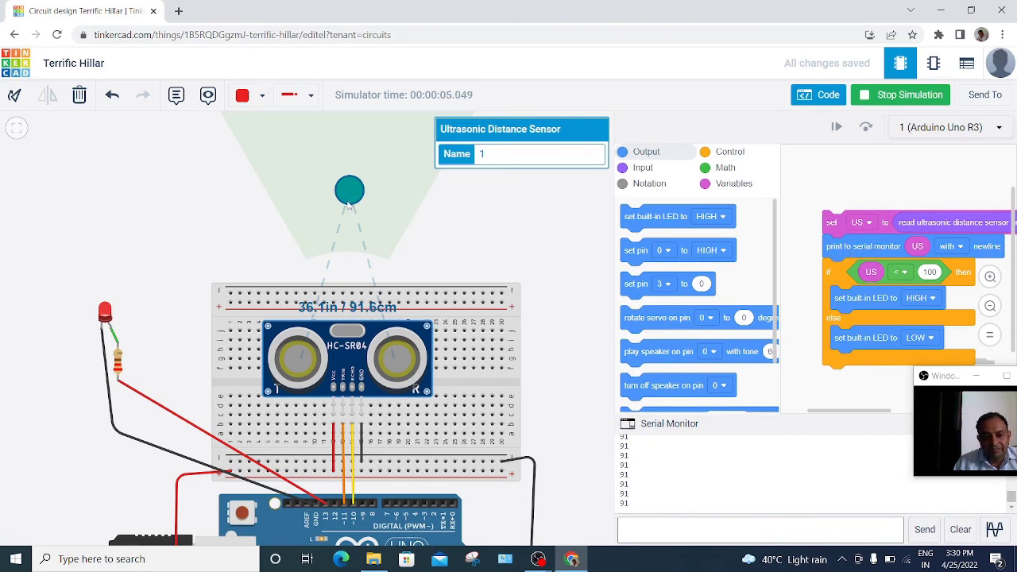
{"action": "left_click_drag", "start_coordinate": [351, 190], "coordinate": [340, 140]}
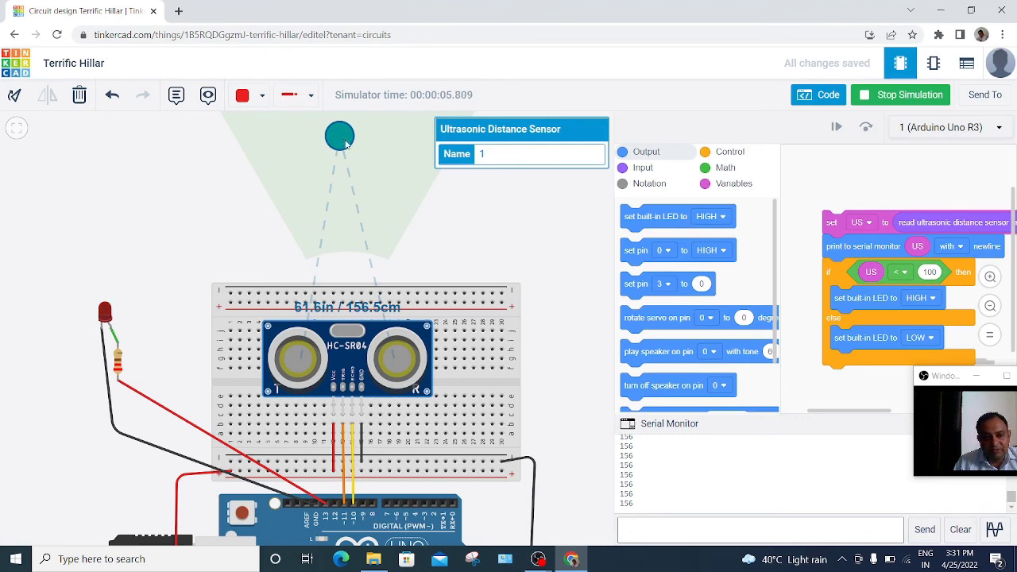
{"action": "left_click_drag", "start_coordinate": [346, 143], "coordinate": [343, 192]}
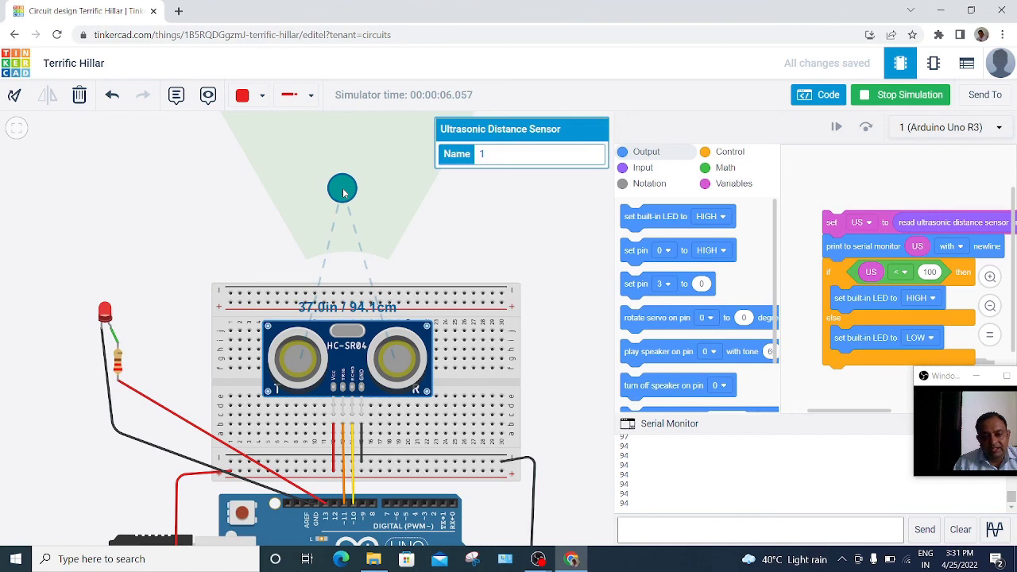